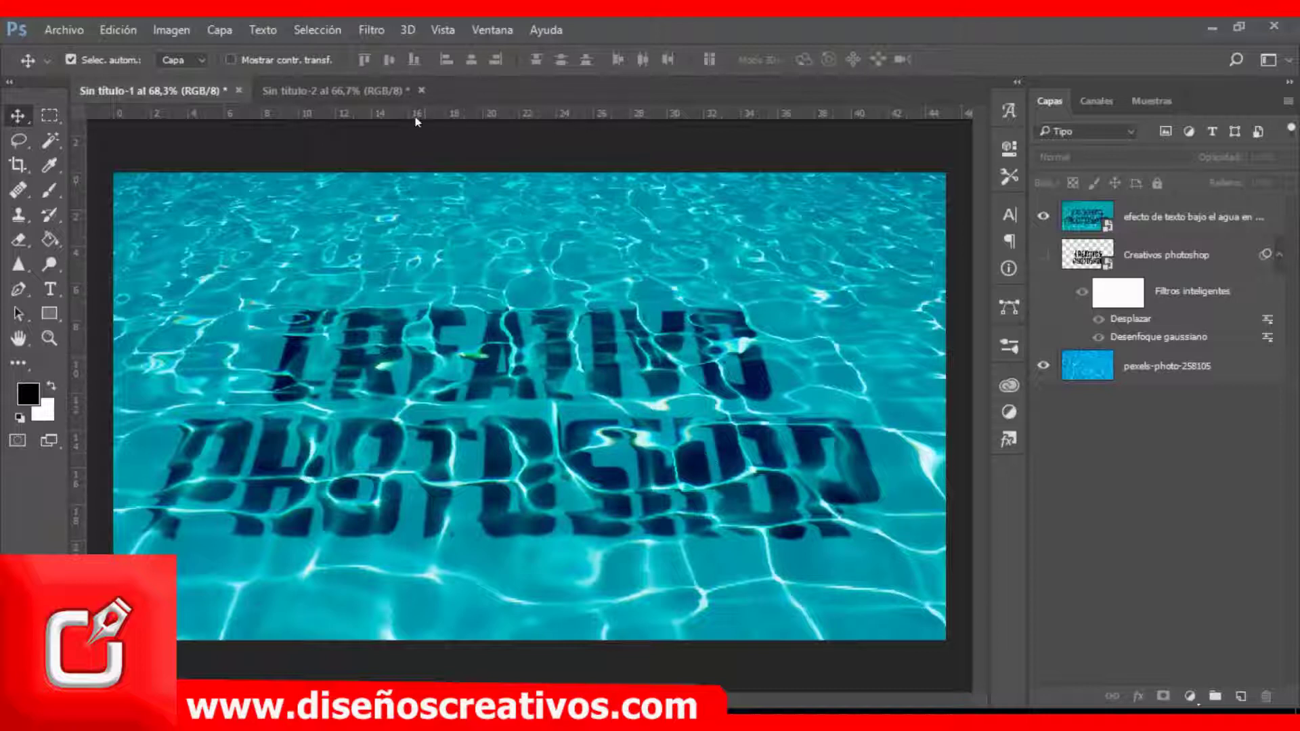
Step: Make the blank Sin título-2 document the active document
left_click(351, 90)
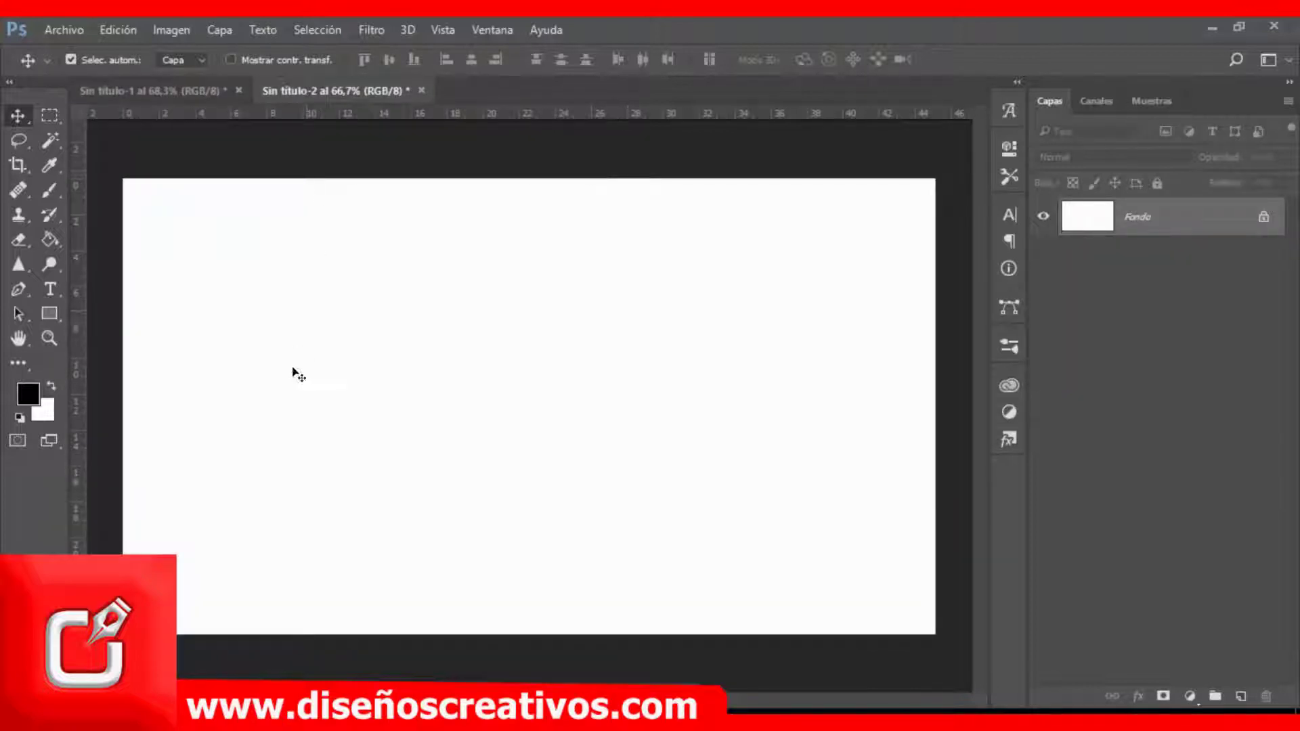
Step: Place pexels-photo-261249 as an embedded image and enlarge it to fill the canvas
left_click(89, 34)
left_click(148, 384)
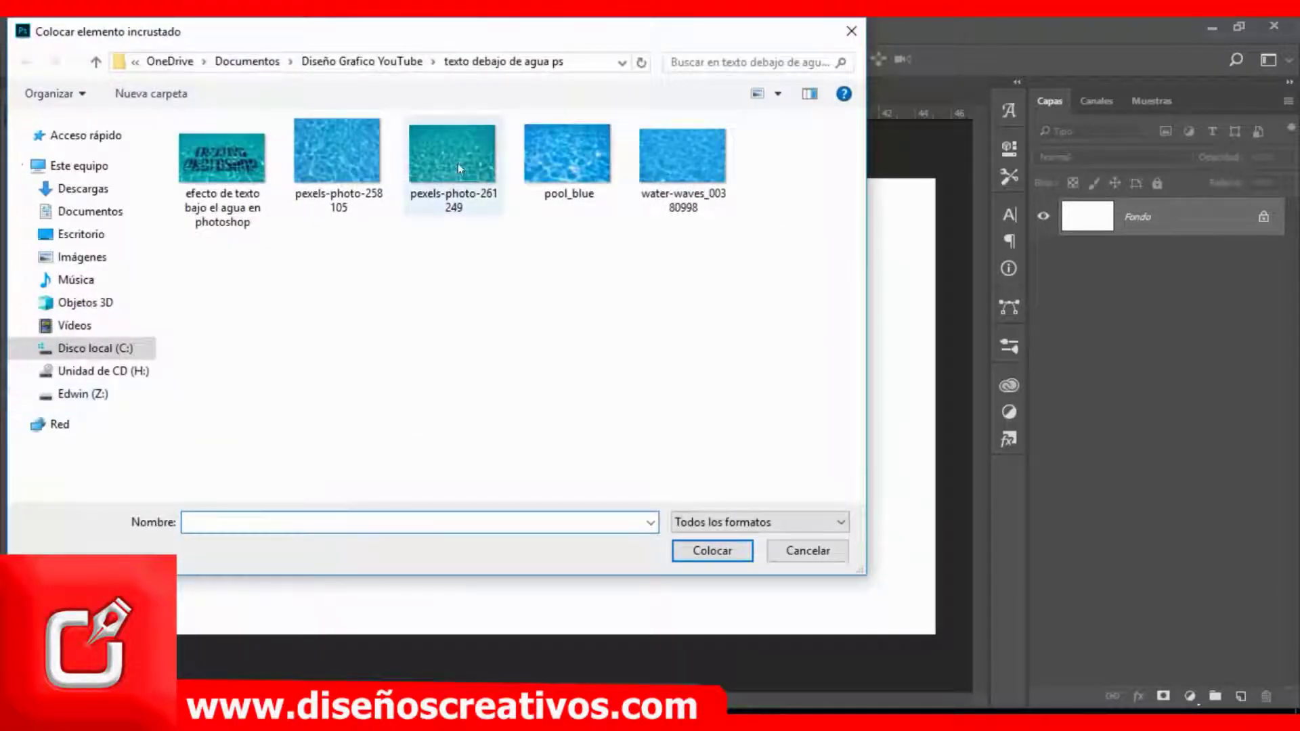
left_click(464, 162)
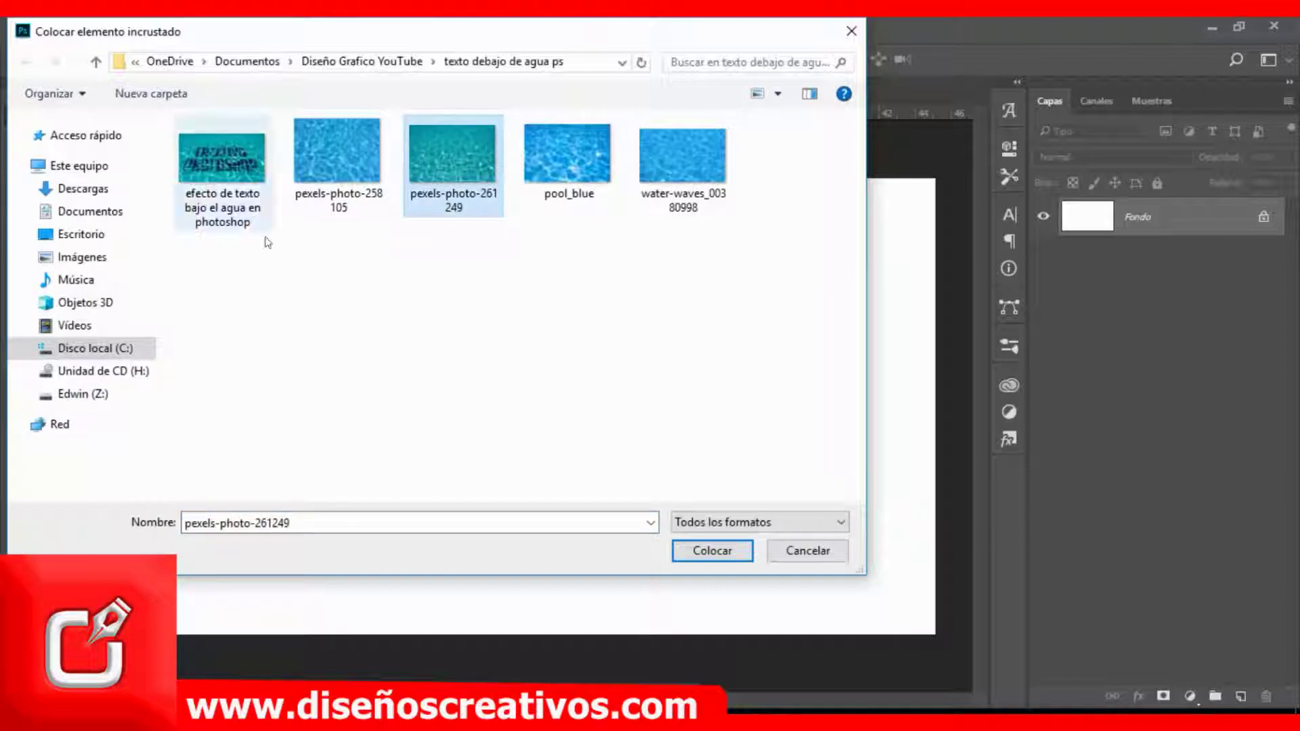
left_click(701, 552)
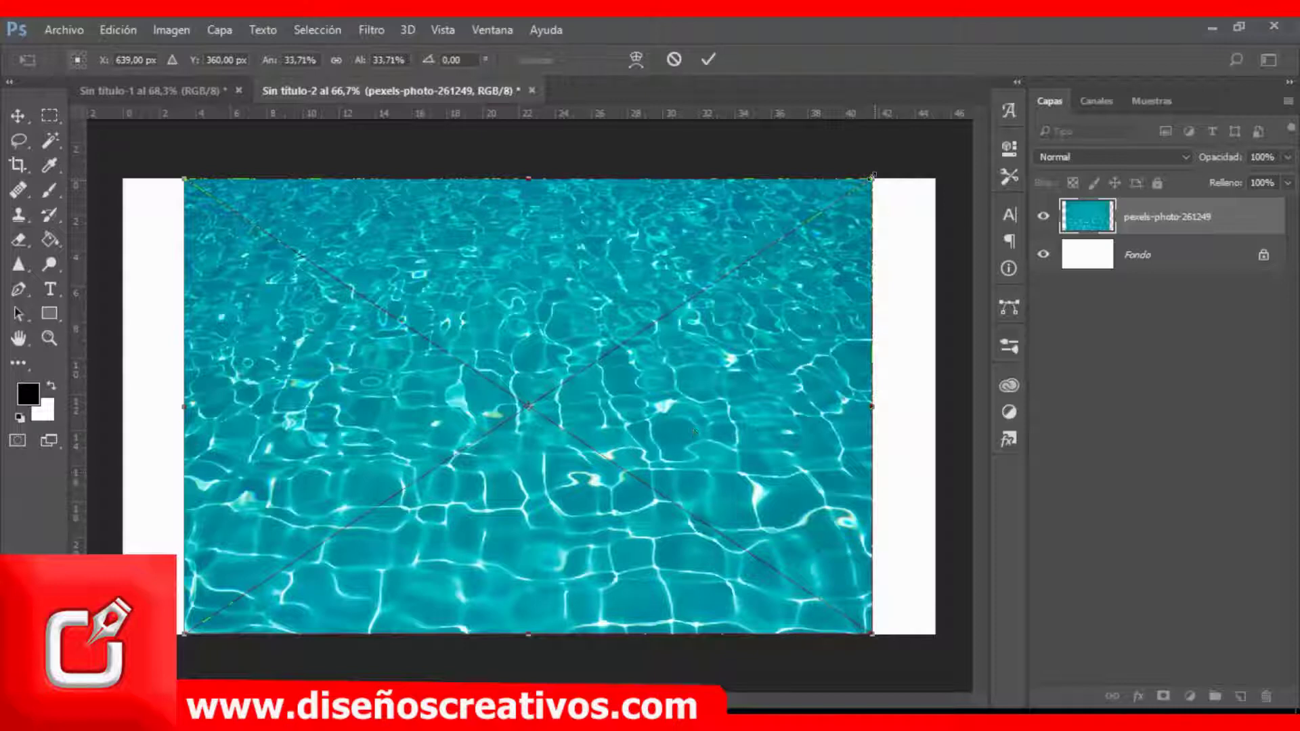
left_click_drag(872, 177, 940, 136)
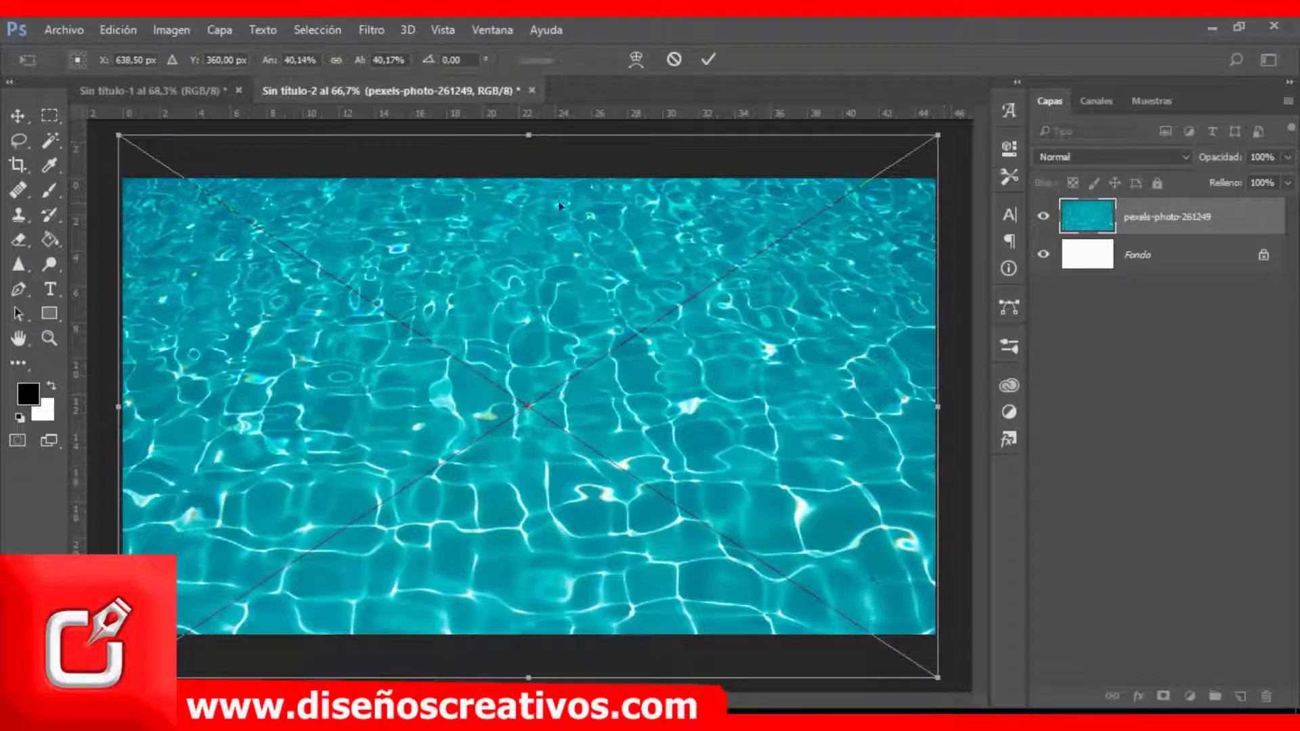
left_click(713, 63)
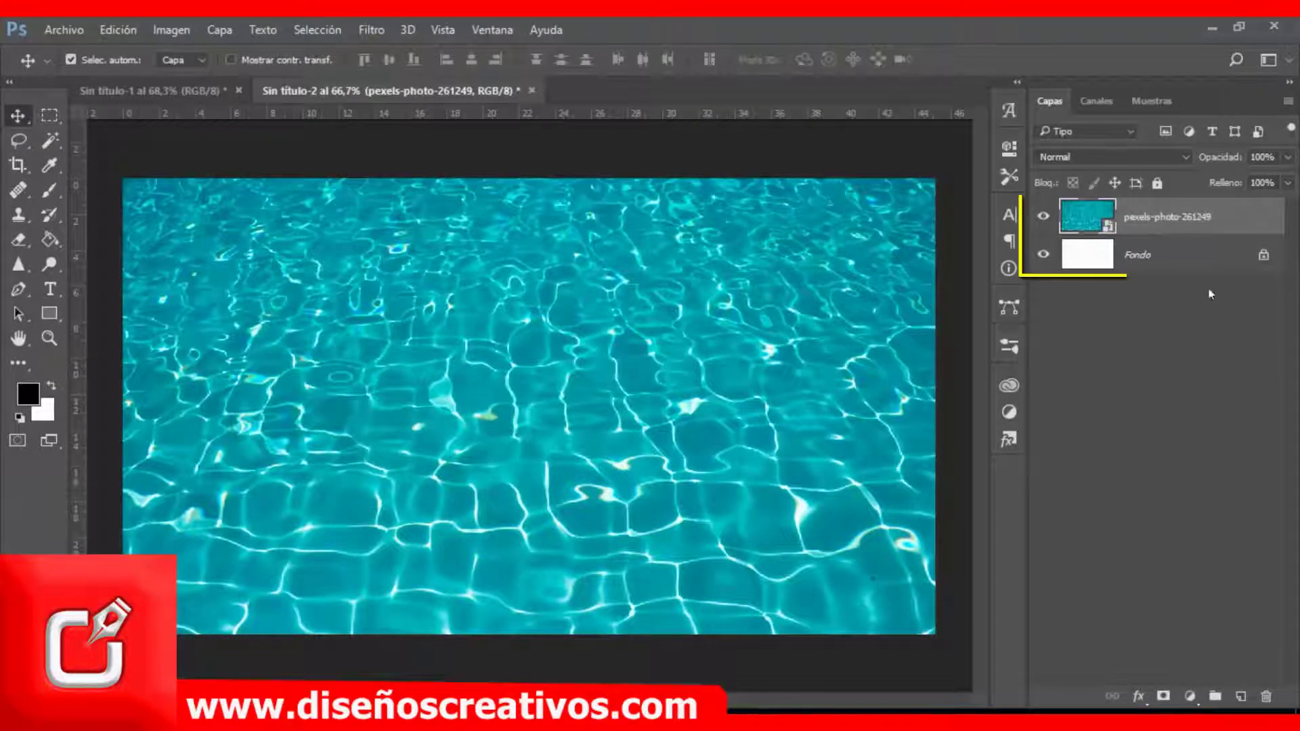
Step: Merge the photo into Fondo, unlock it as Capa 0, and duplicate it as Capa 0 copia
left_click(1174, 253)
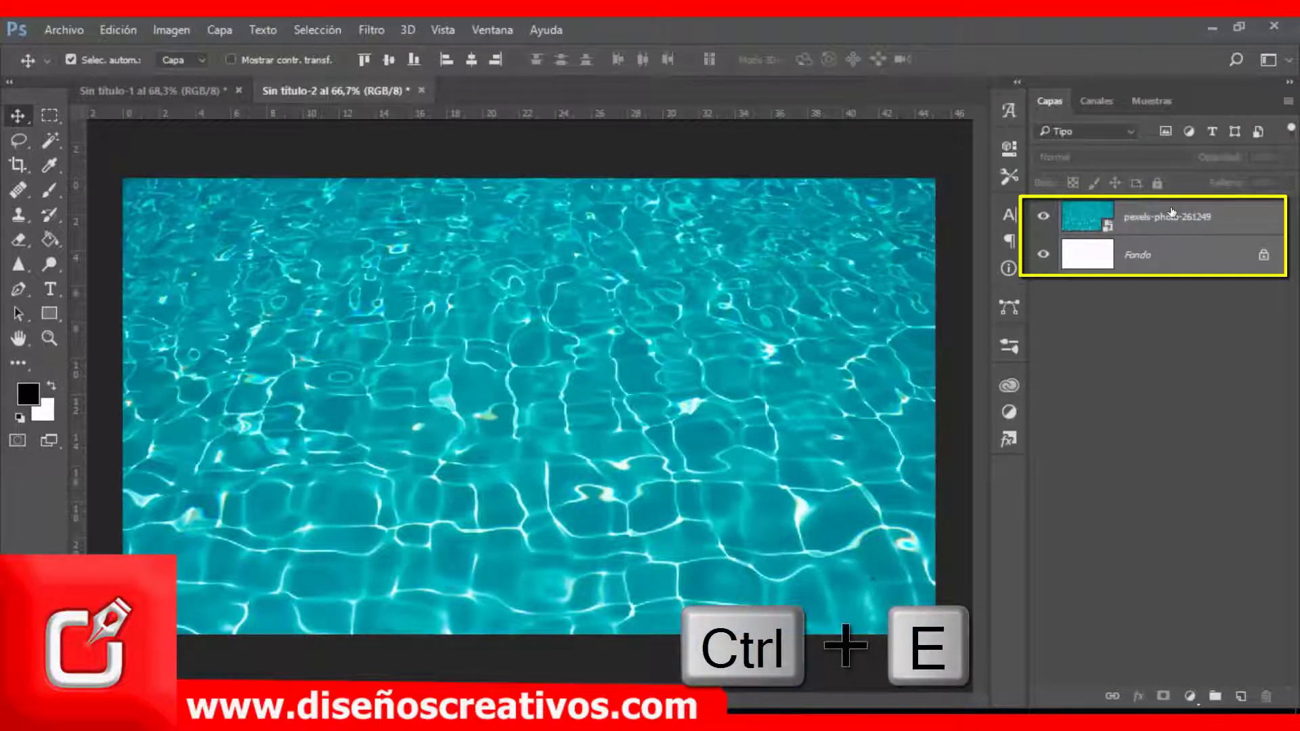
key("ctrl+e")
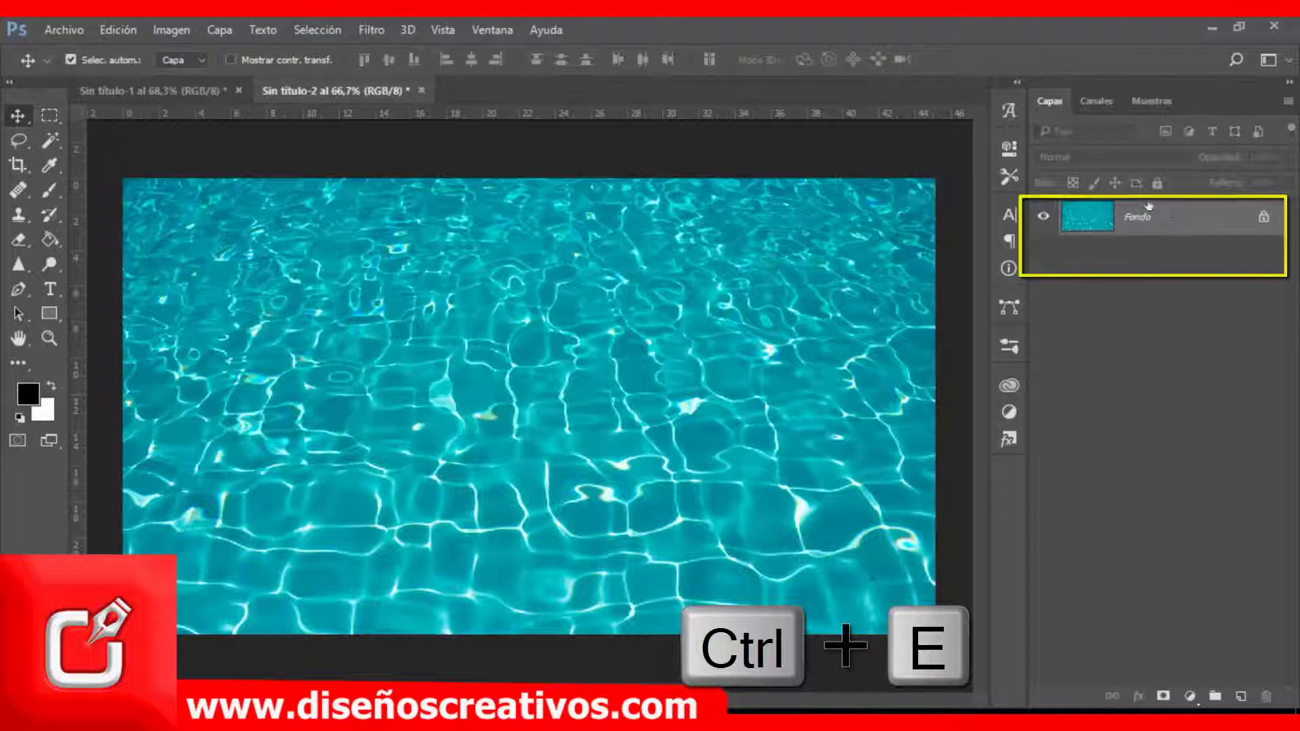
left_click(1264, 217)
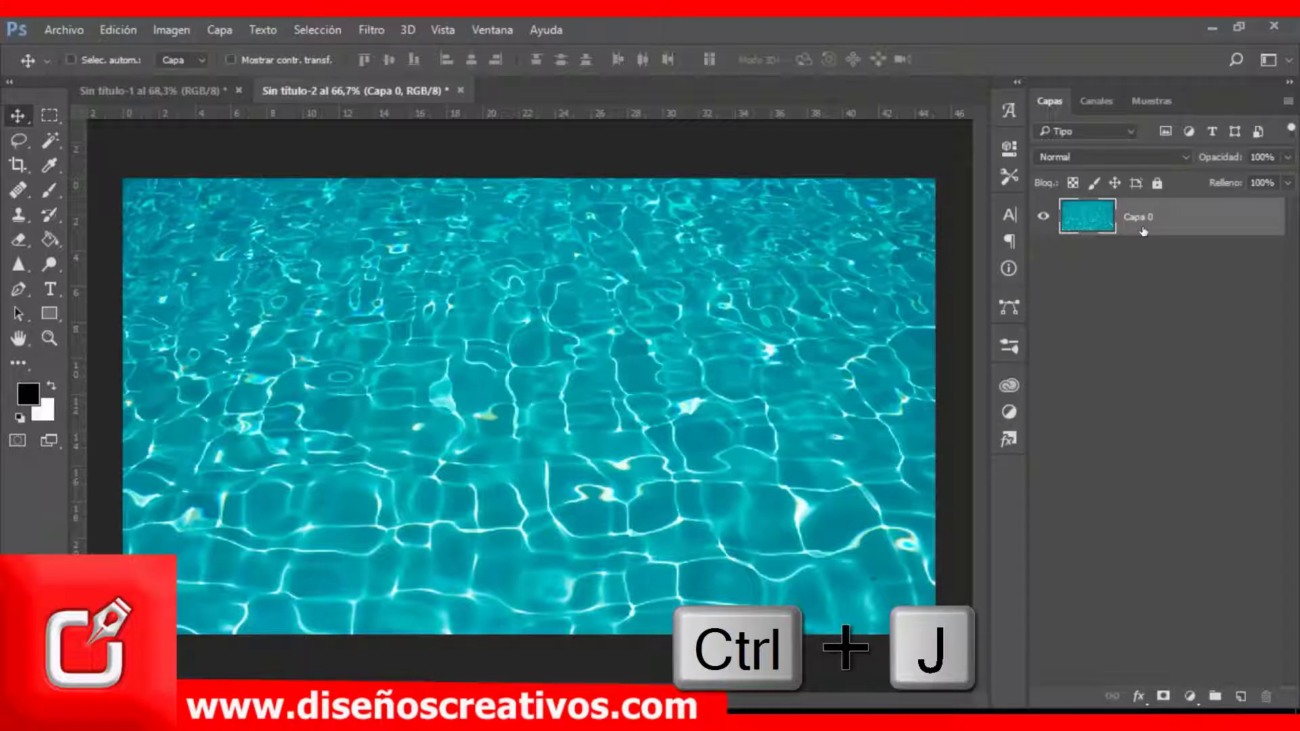
key("ctrl+j")
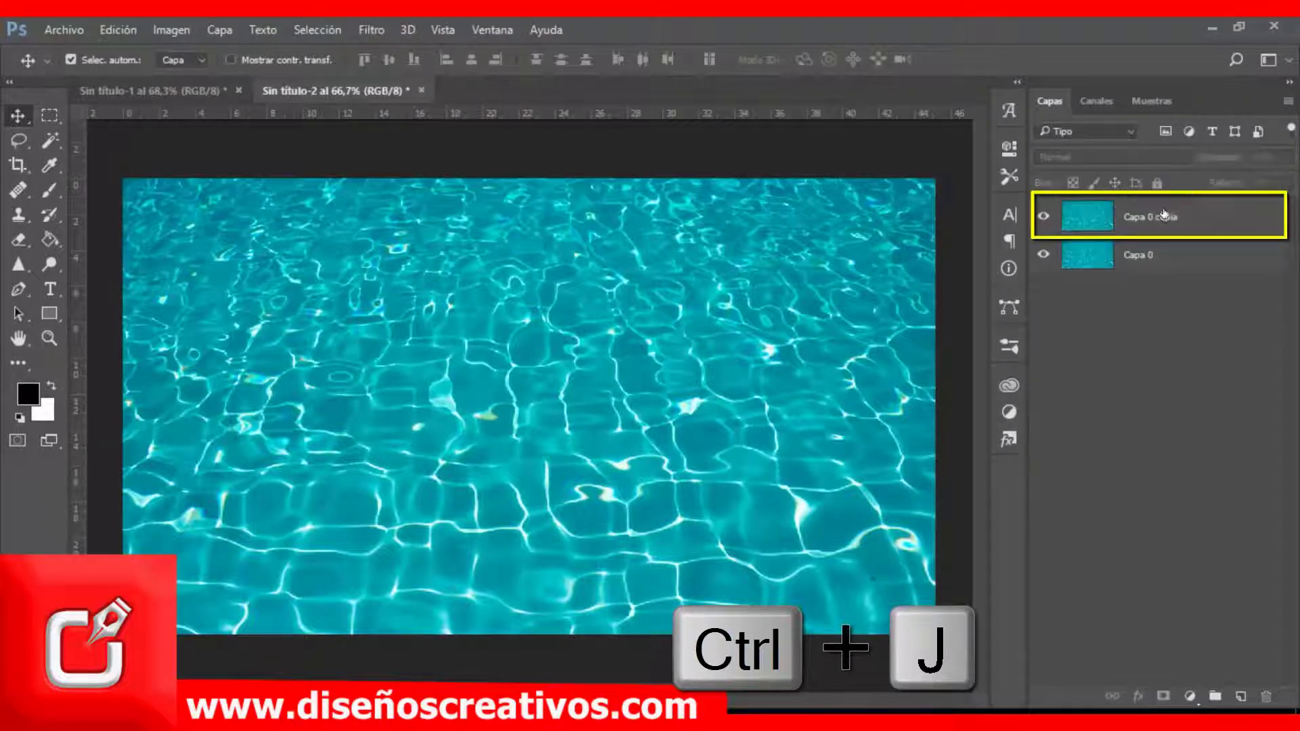
left_click(1133, 220)
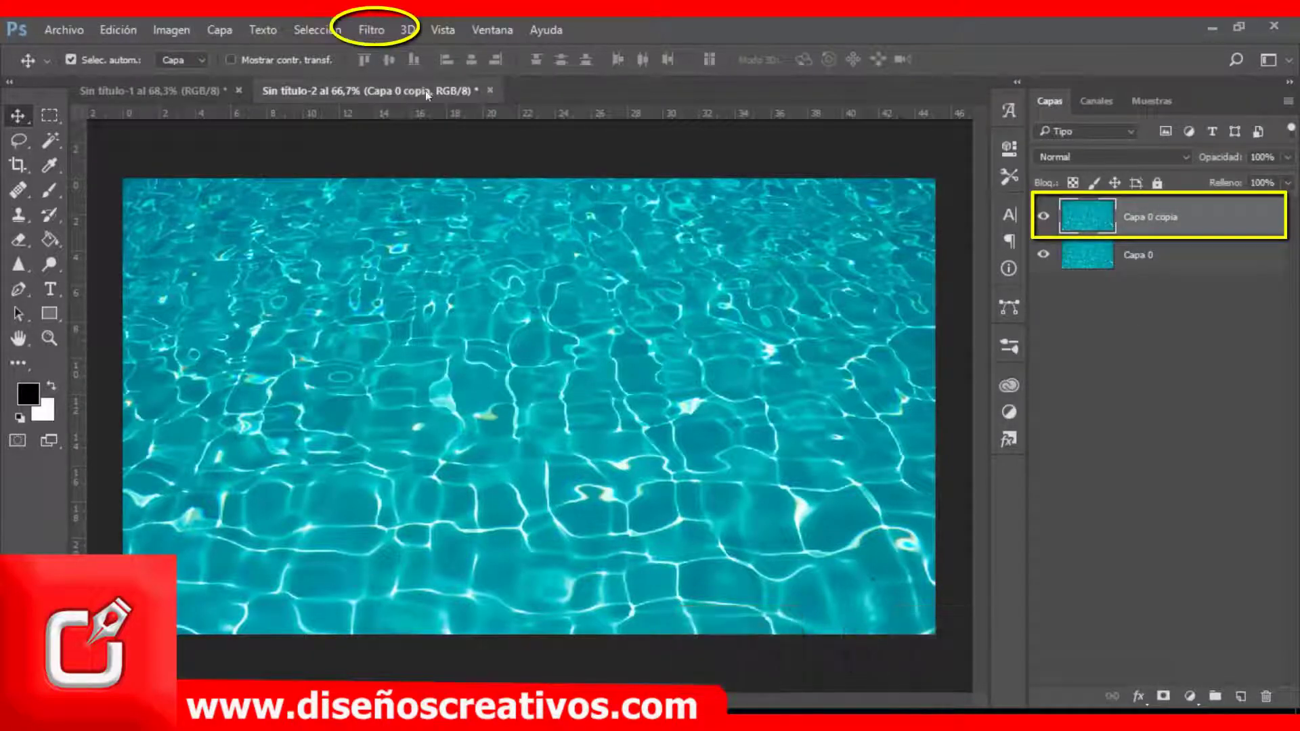
Step: Apply a 2,5-pixel Gaussian blur to the Capa 0 copia layer
left_click(374, 28)
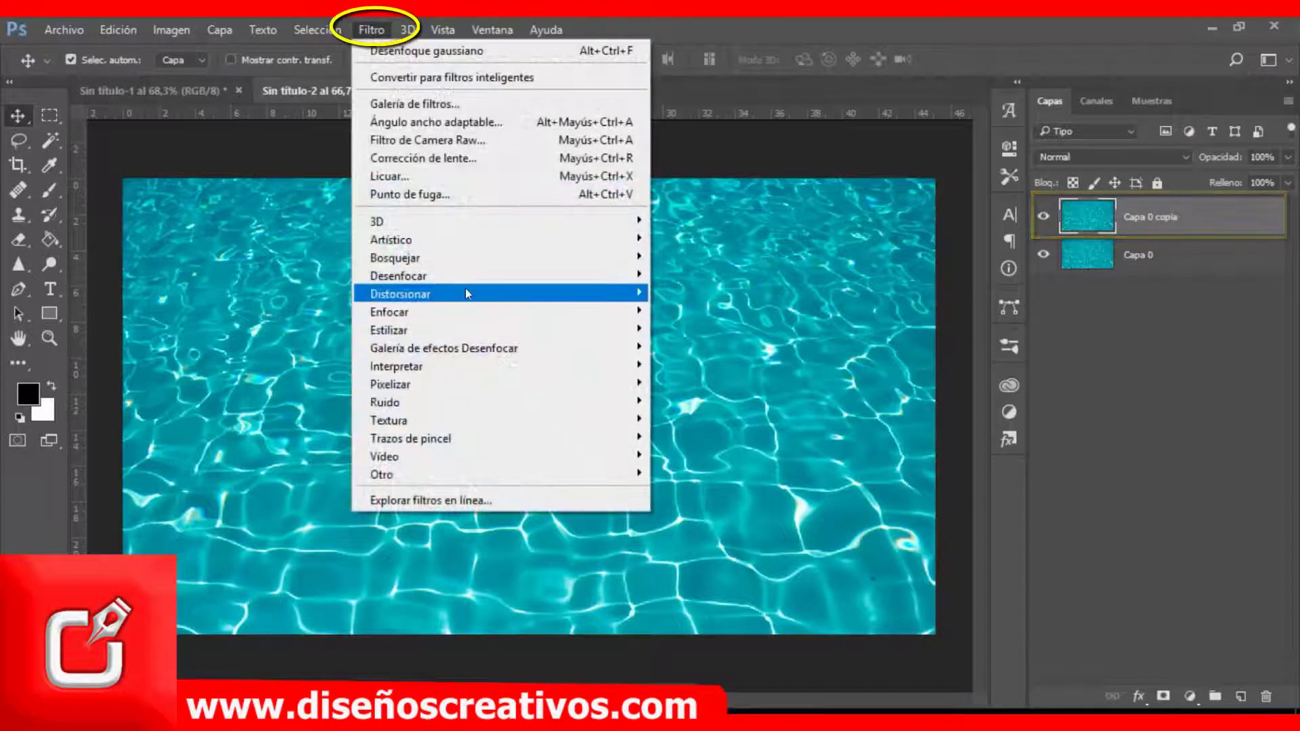
mouse_move(399, 275)
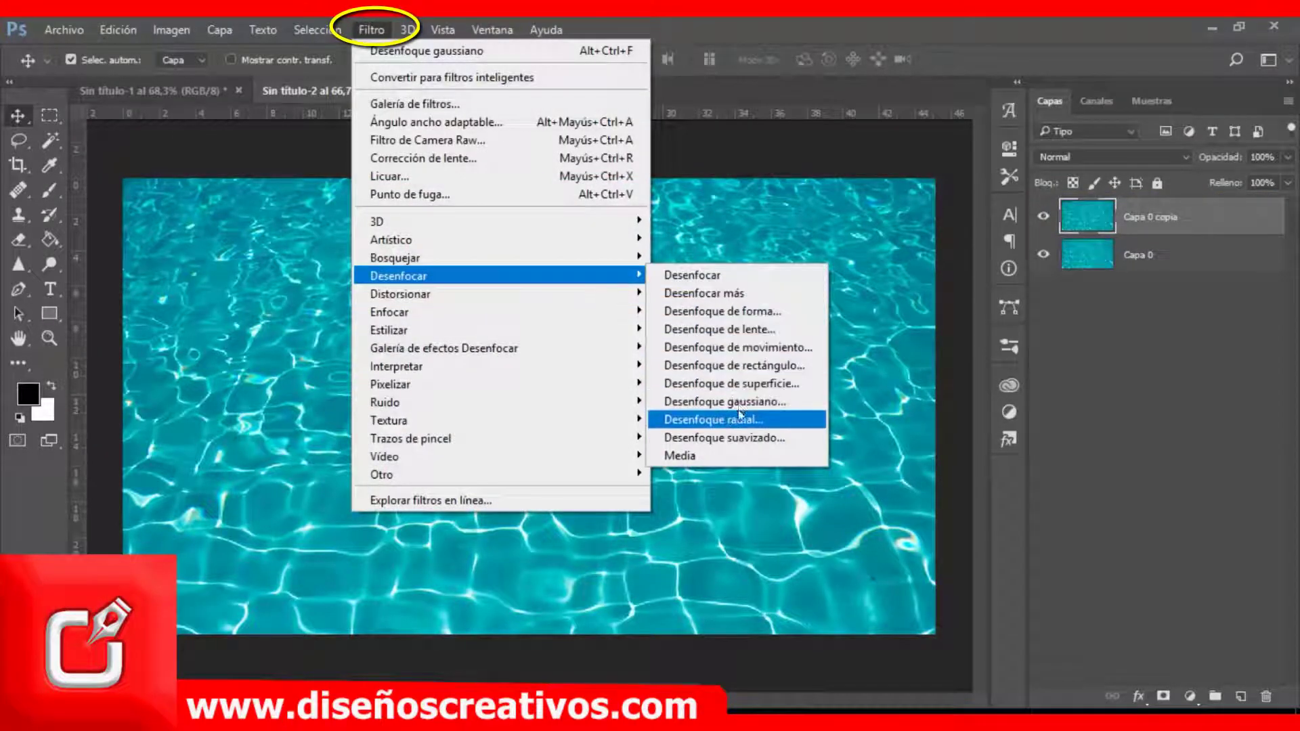
left_click(738, 402)
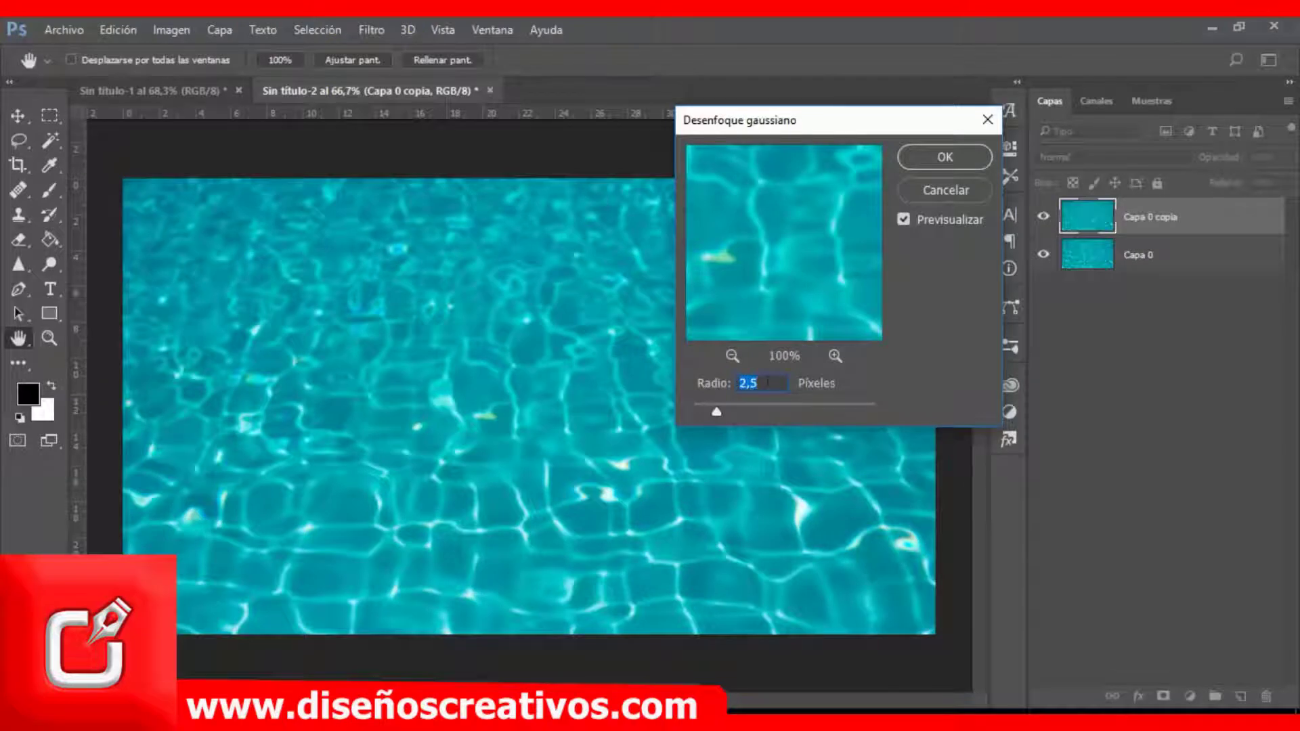
left_click(960, 157)
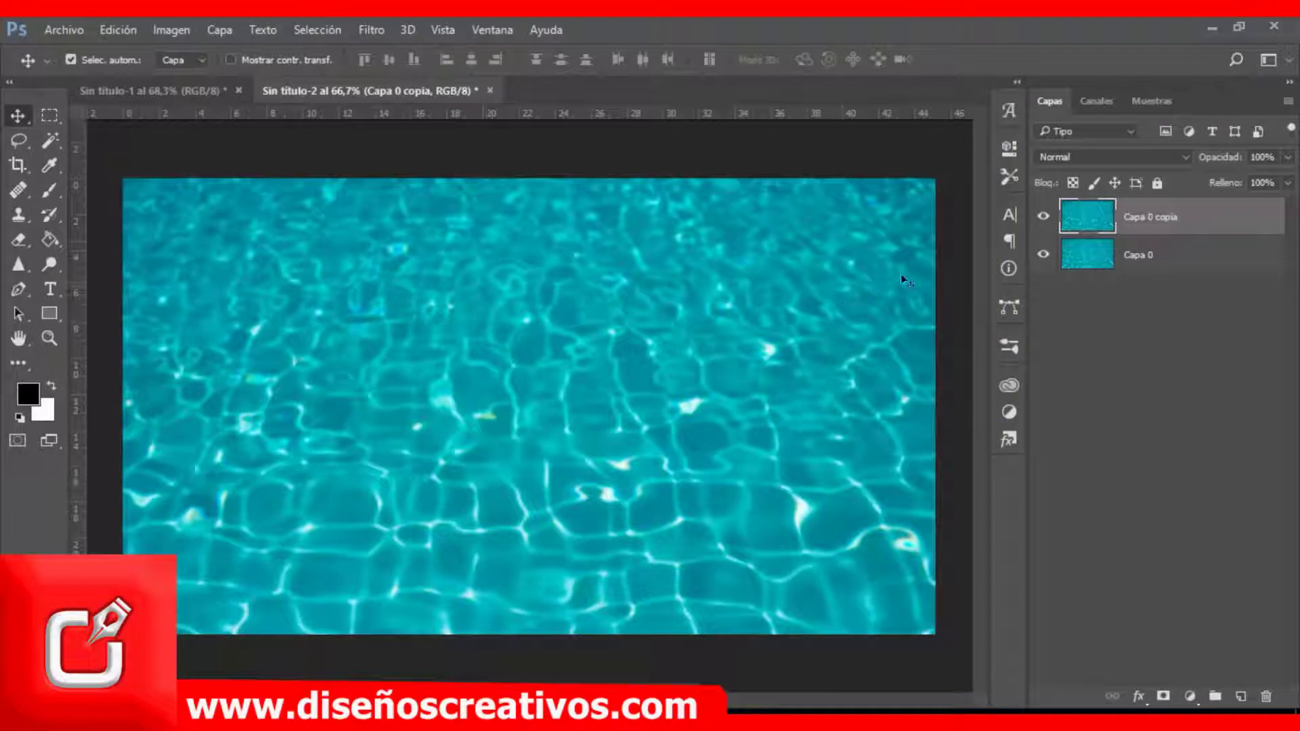
Step: Duplicate the blurred layer into a new document named desplazamiento
left_click(225, 32)
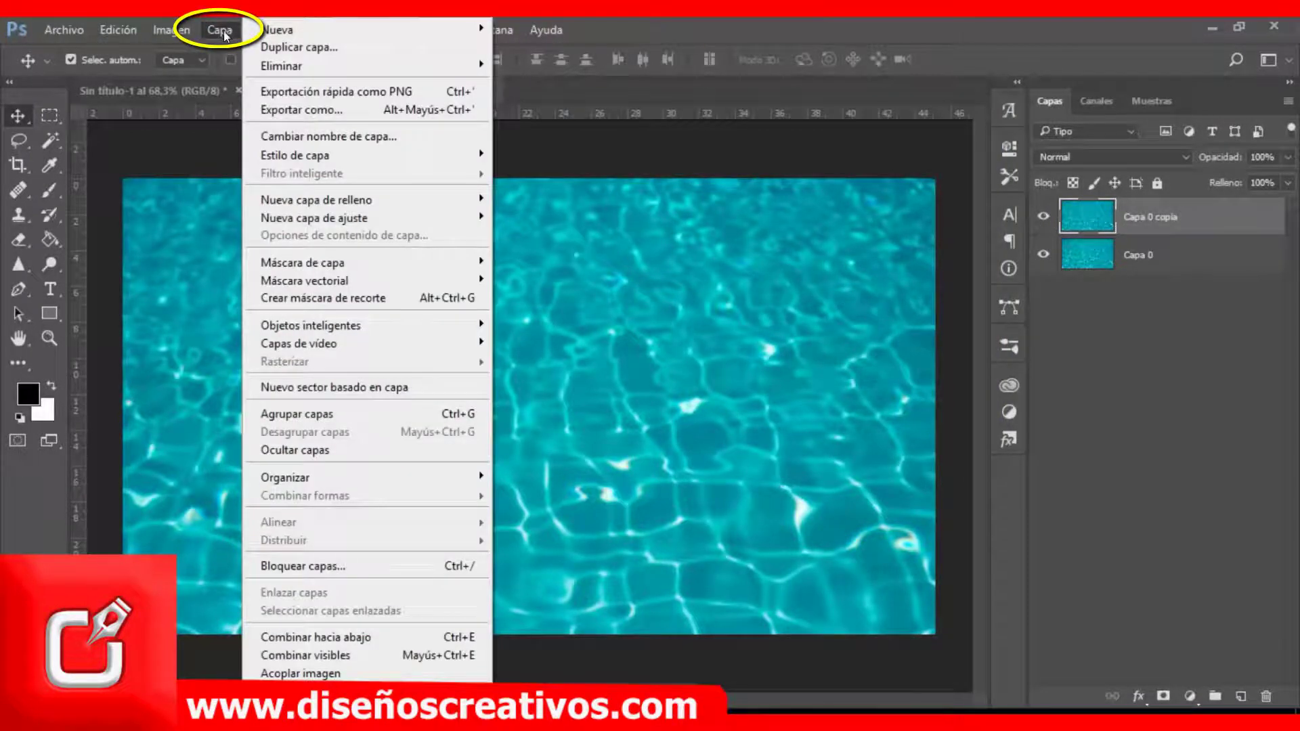
left_click(329, 47)
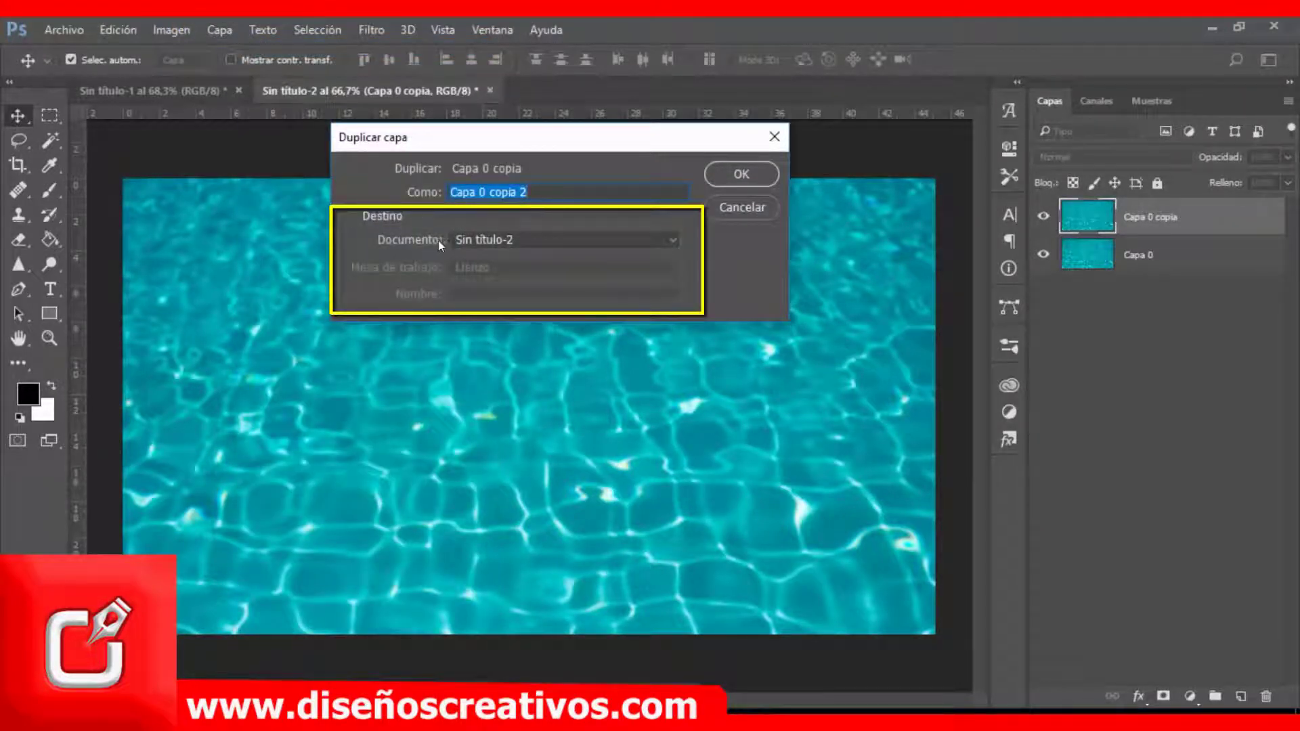
left_click(600, 241)
left_click(470, 281)
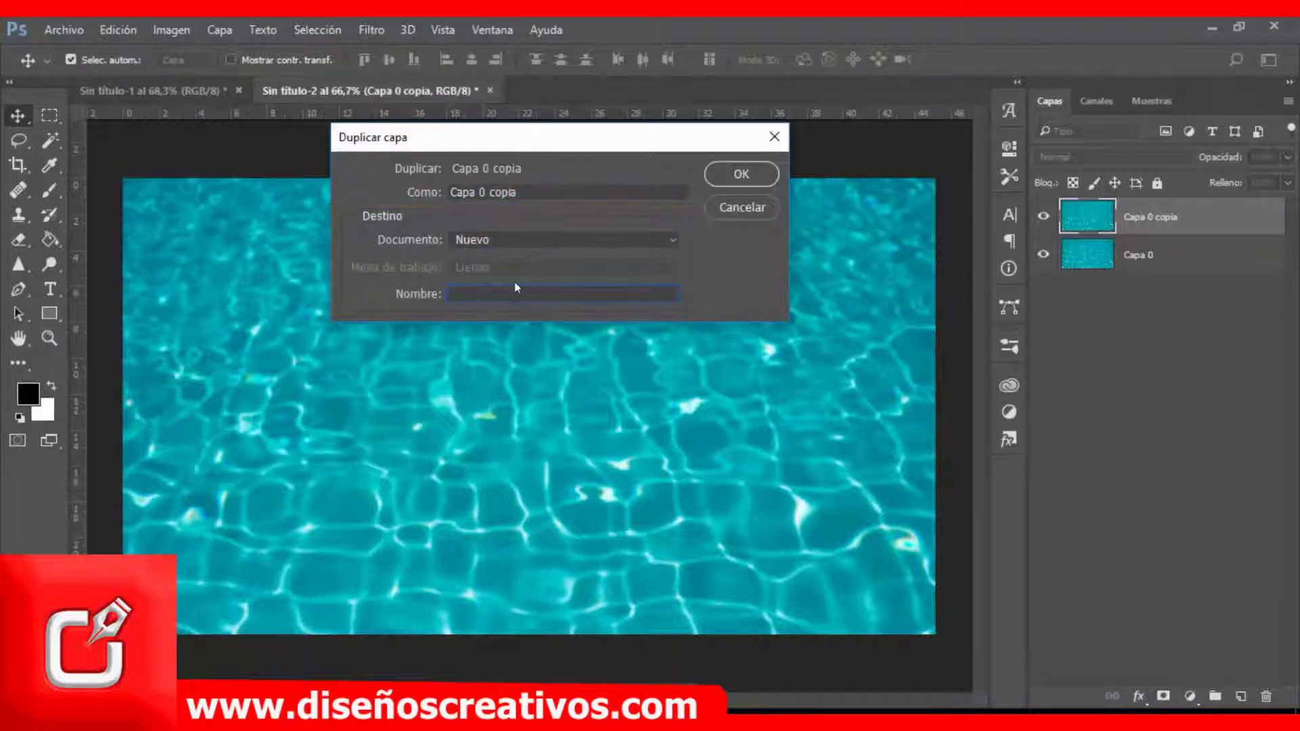
type("desplazamiento")
left_click(754, 176)
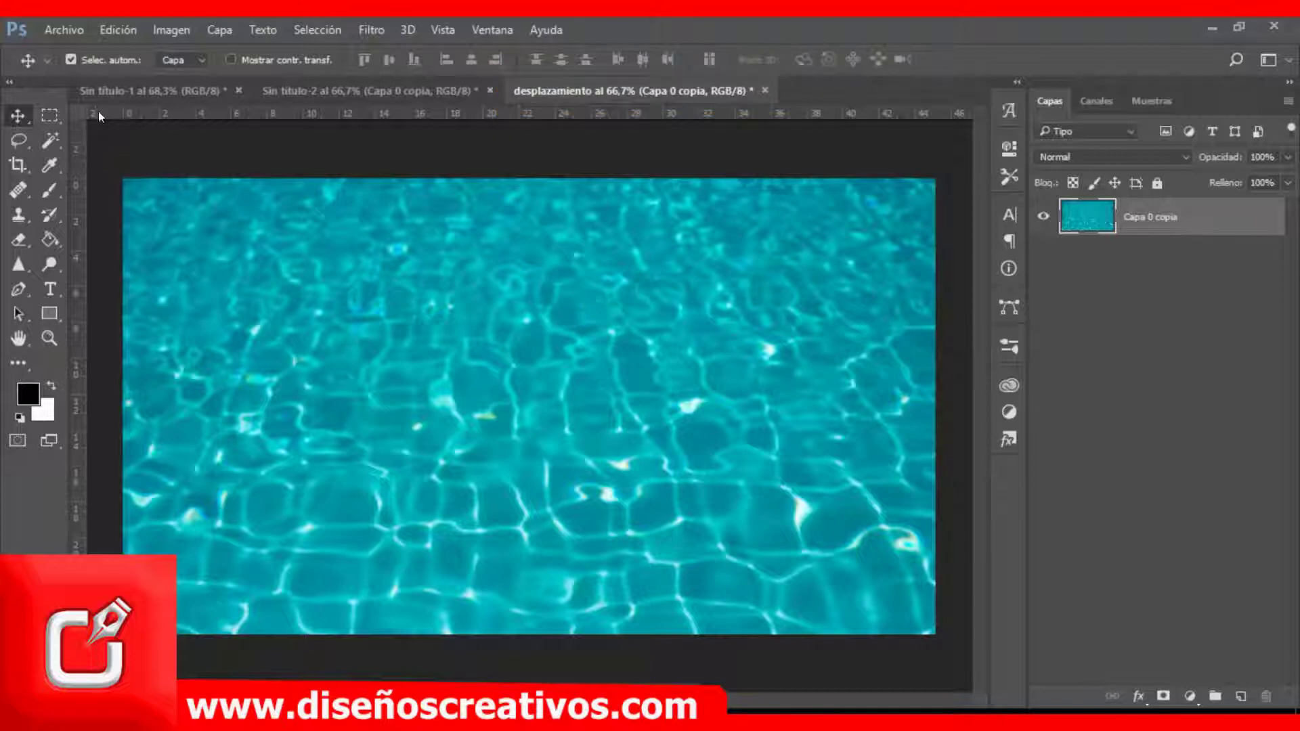
Step: Save the new document as desplazamiento.psd
left_click(62, 34)
left_click(95, 242)
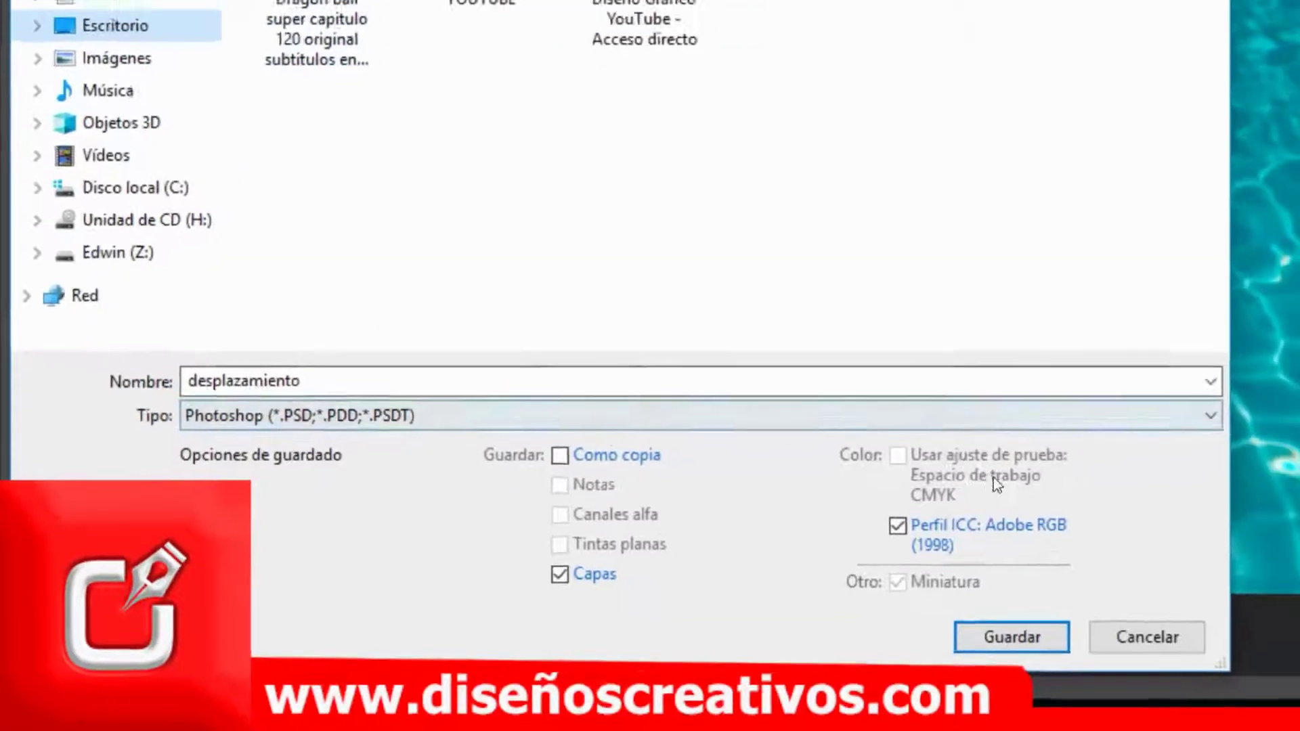
key("Return")
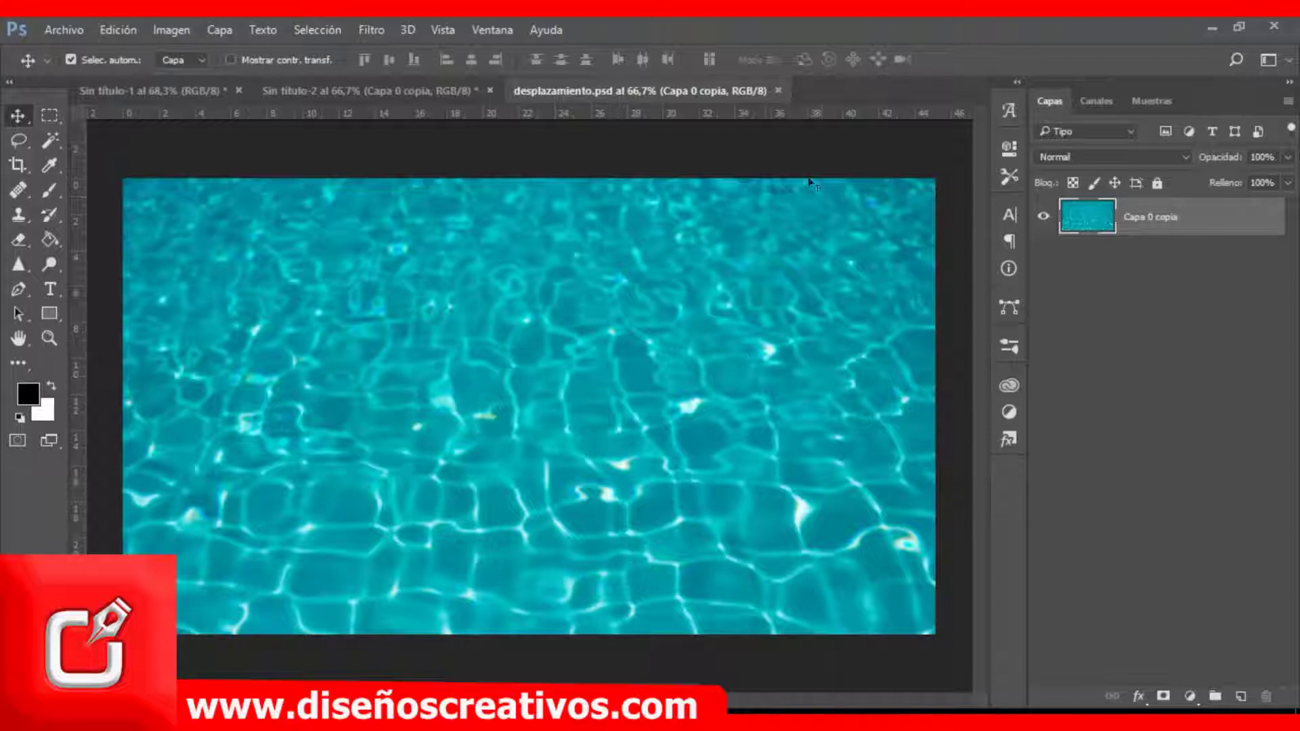
Step: Close desplazamiento.psd and delete the Capa 0 copia layer in the water document
left_click(777, 90)
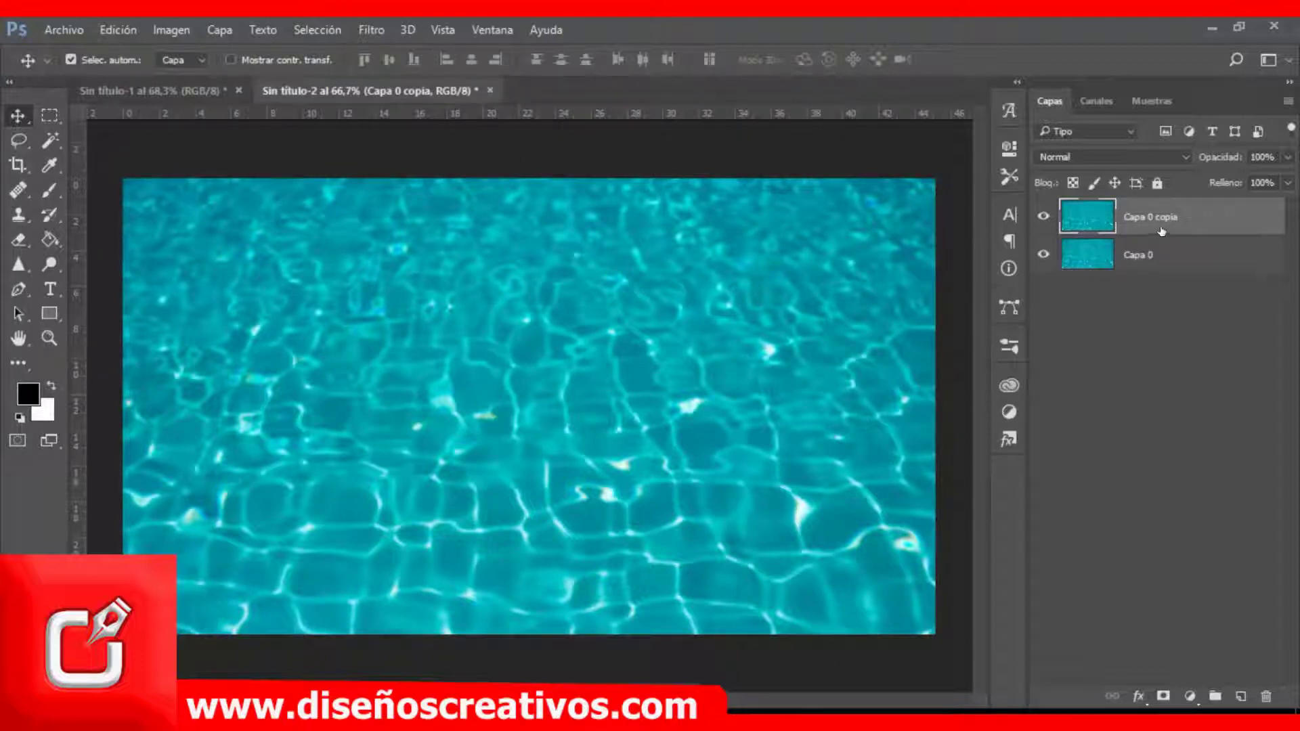
left_click_drag(1160, 218, 1266, 696)
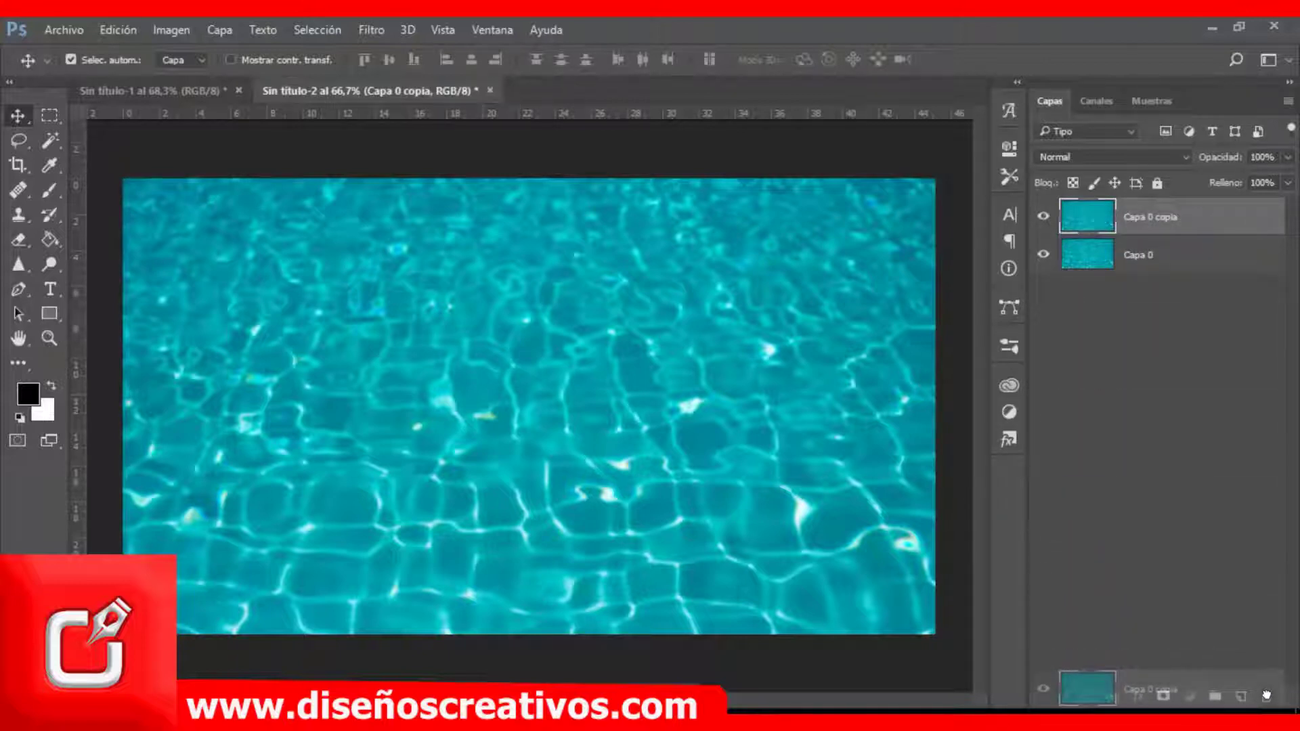
left_click_drag(1267, 696, 1271, 694)
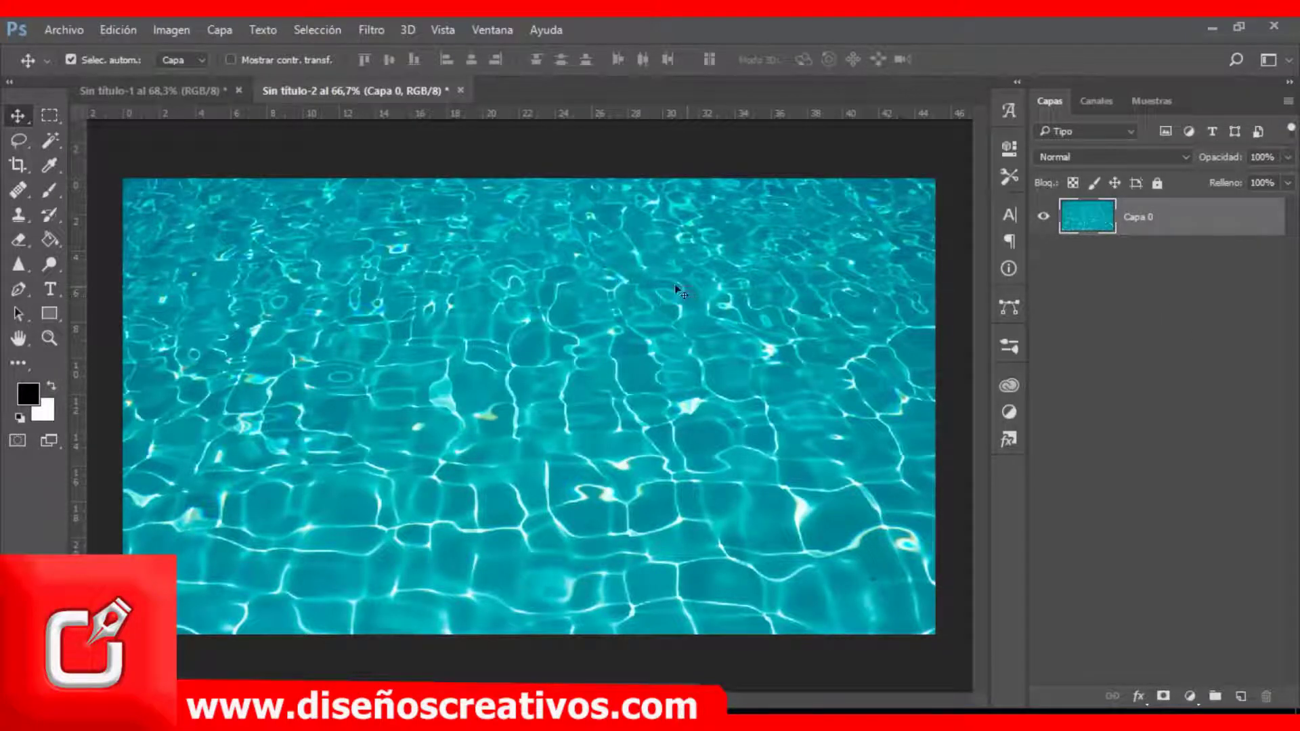
Step: Add 'CREATIVO PHOTOSHOP' text in American Captain over the middle of the photo
left_click(52, 290)
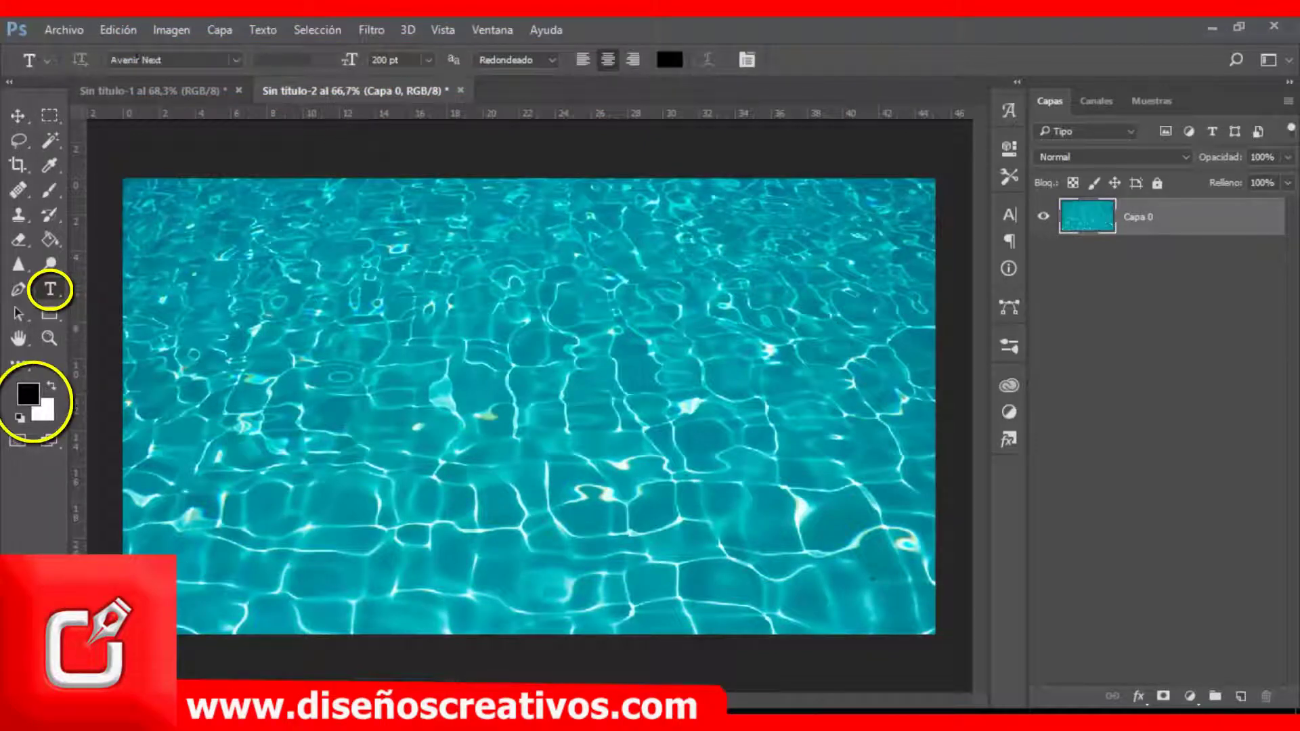
left_click(236, 61)
left_click(160, 119)
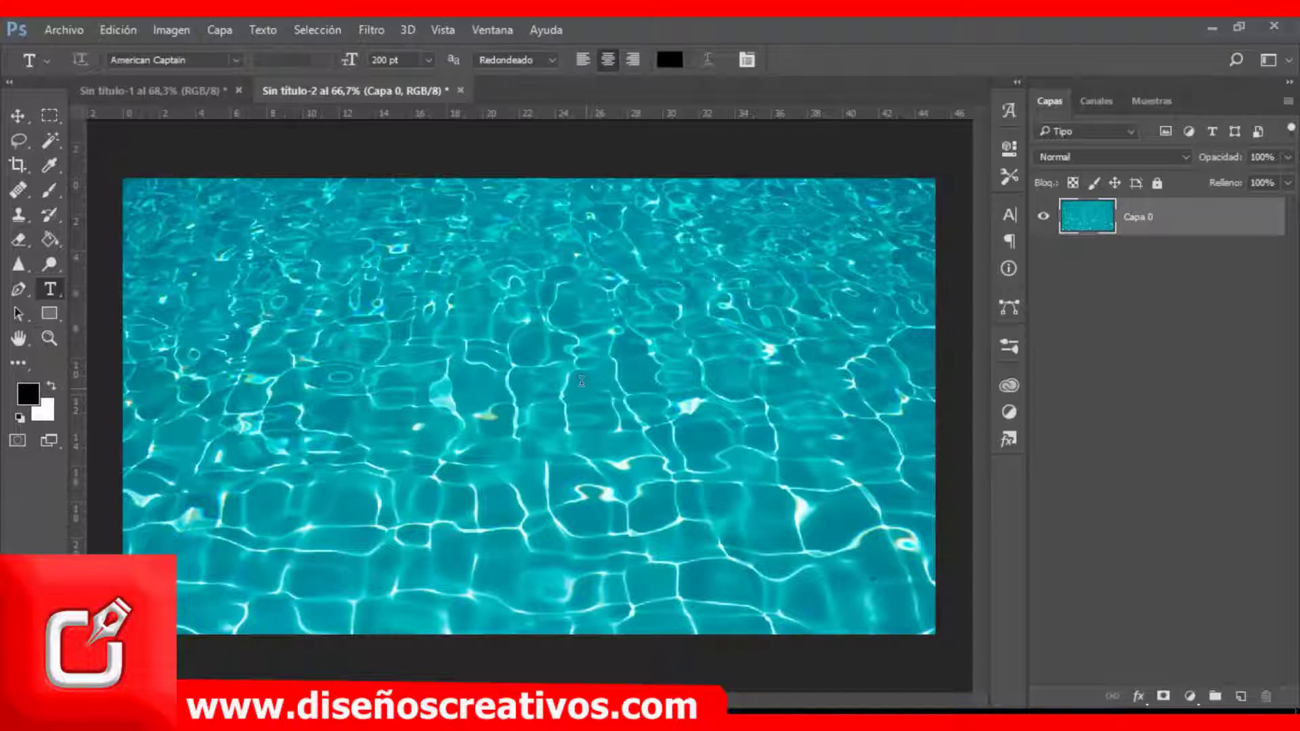
left_click(581, 381)
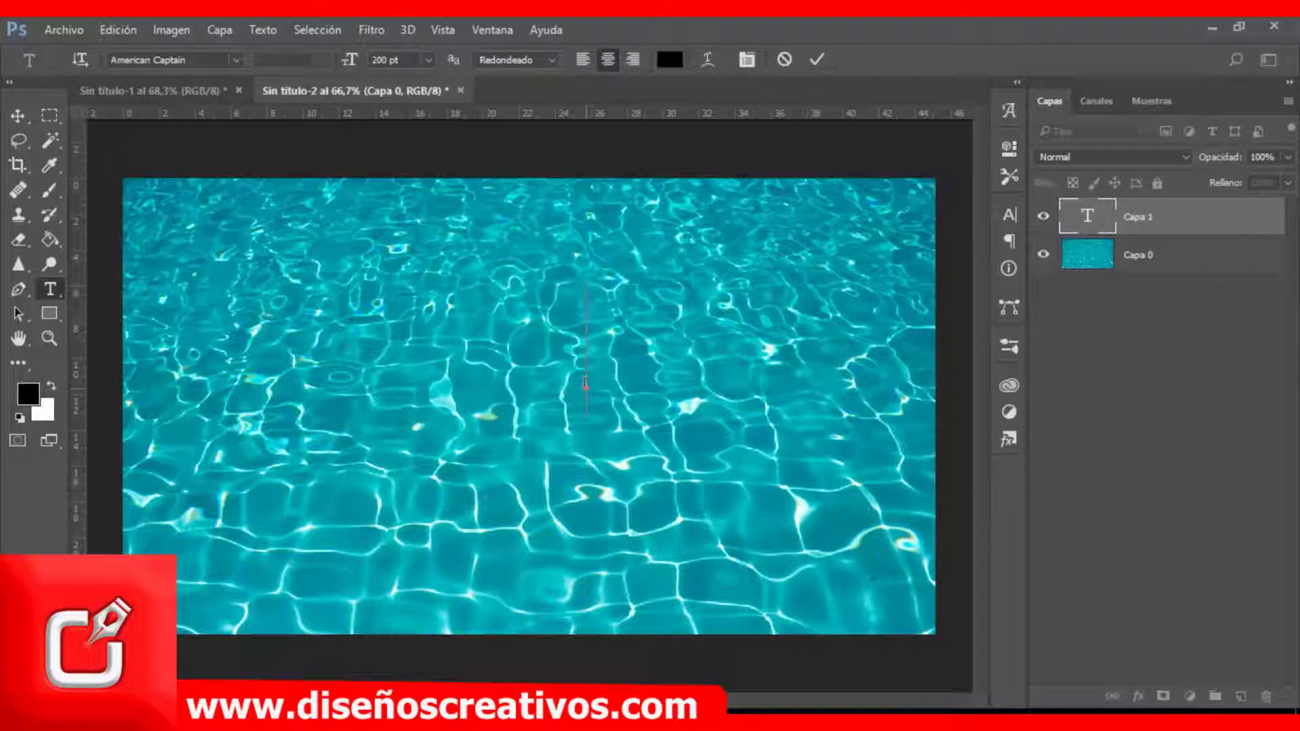
type("CREATIVO ")
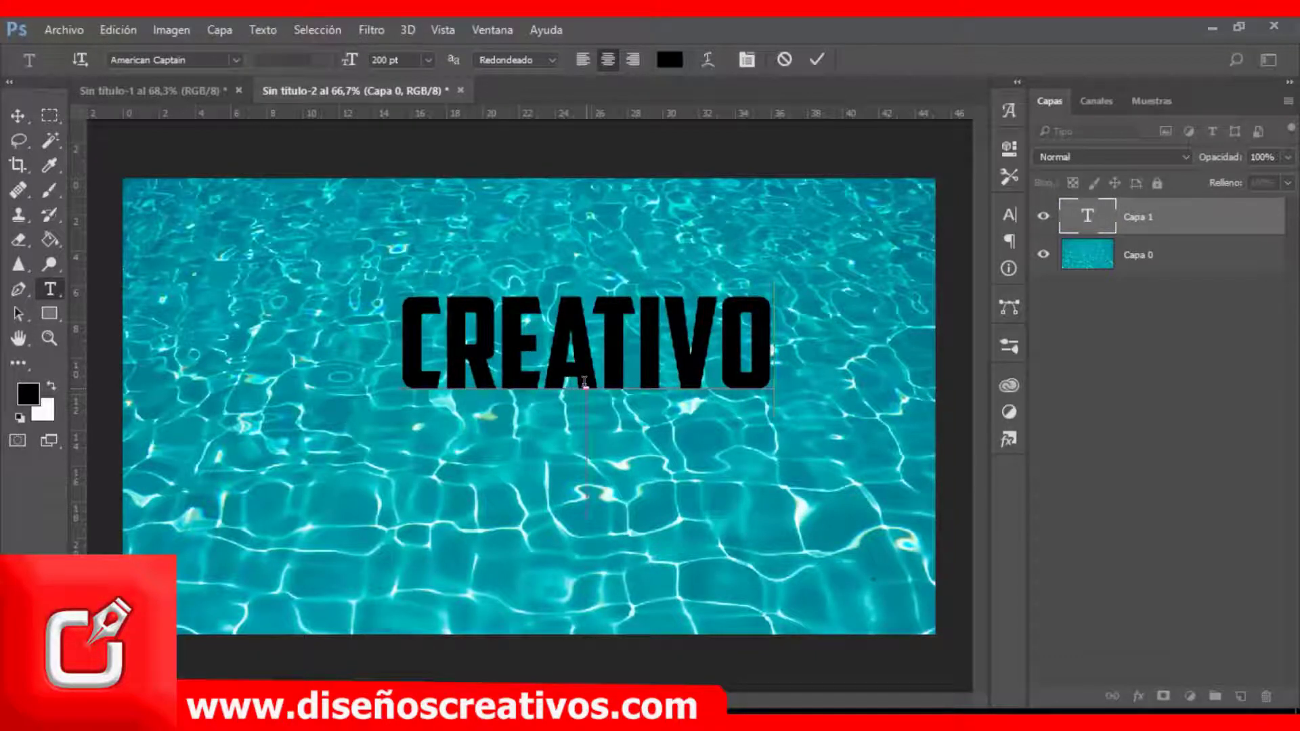
type("PH")
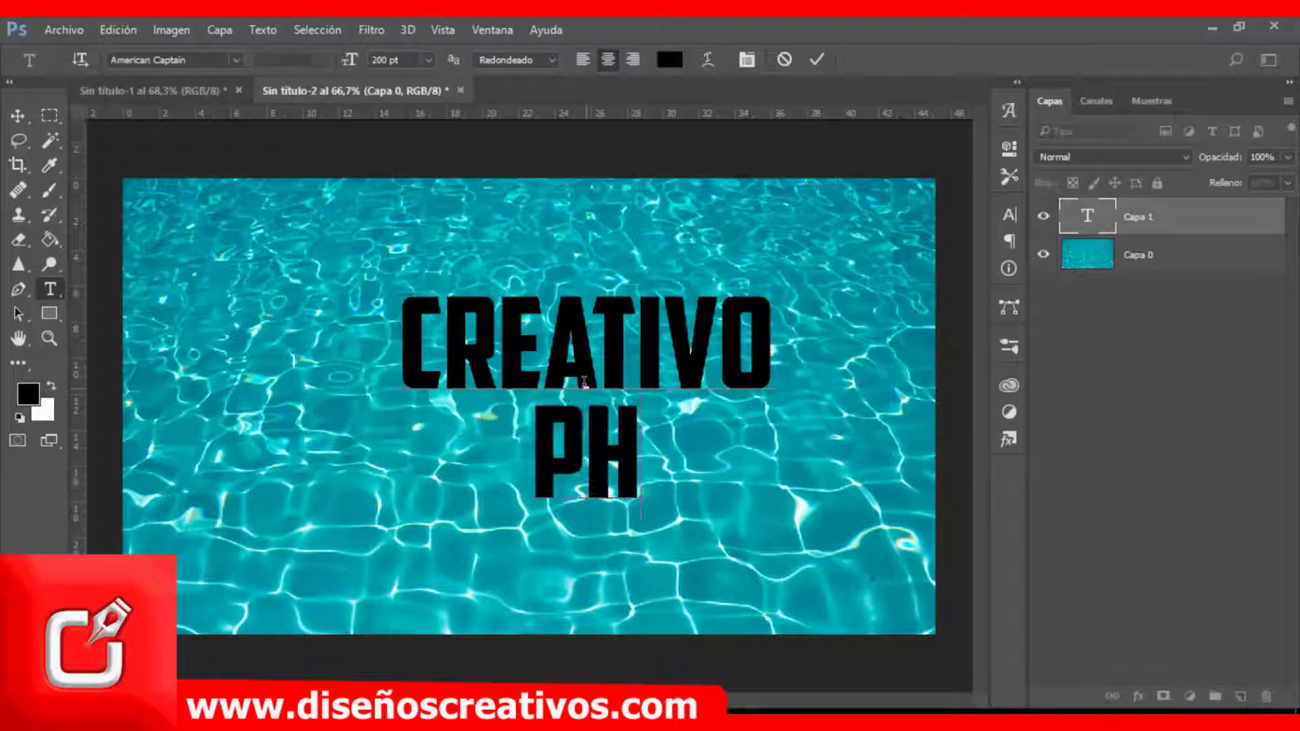
type("OTOSHOP")
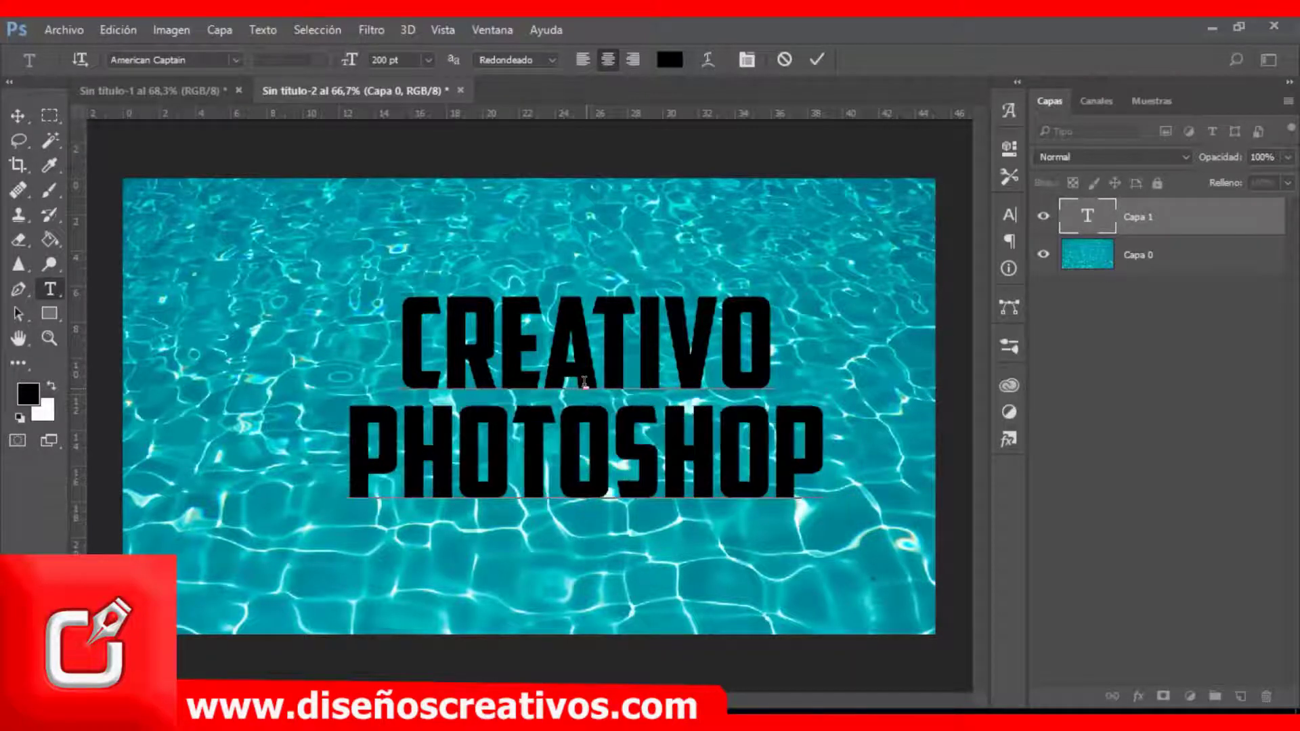
left_click(817, 59)
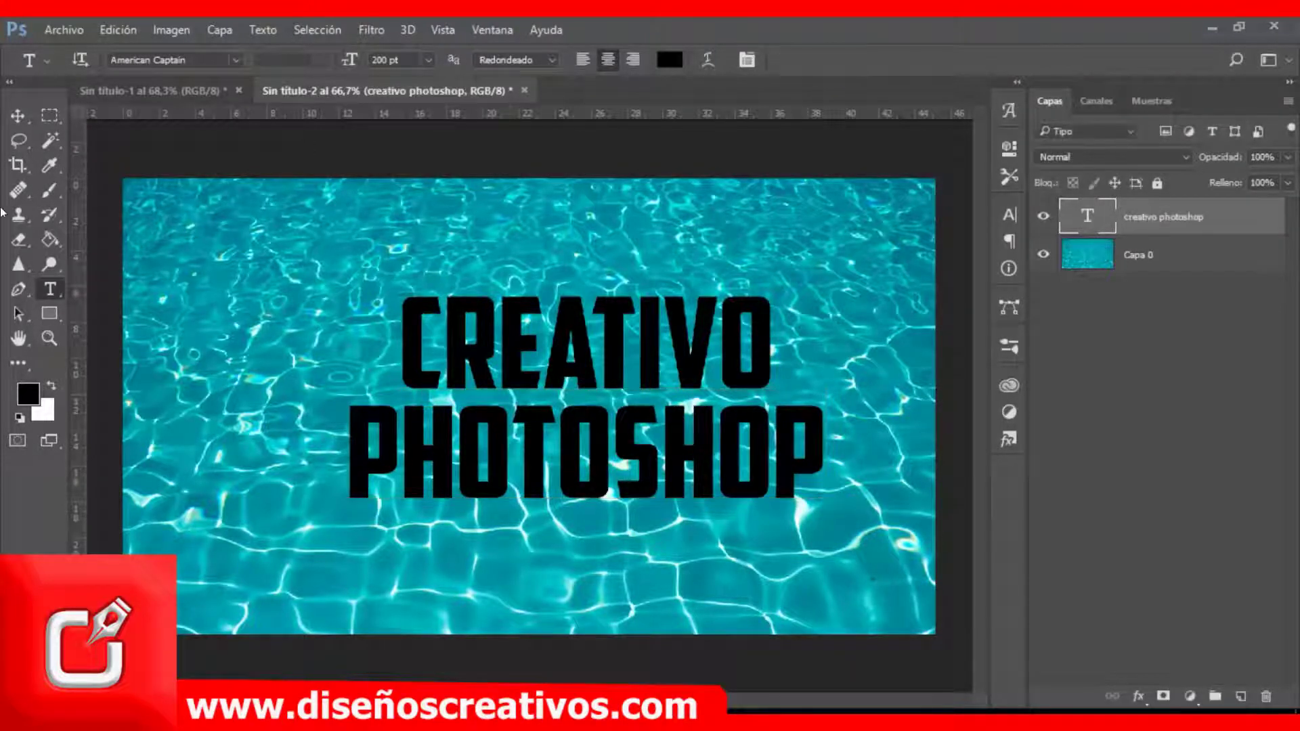
left_click(18, 116)
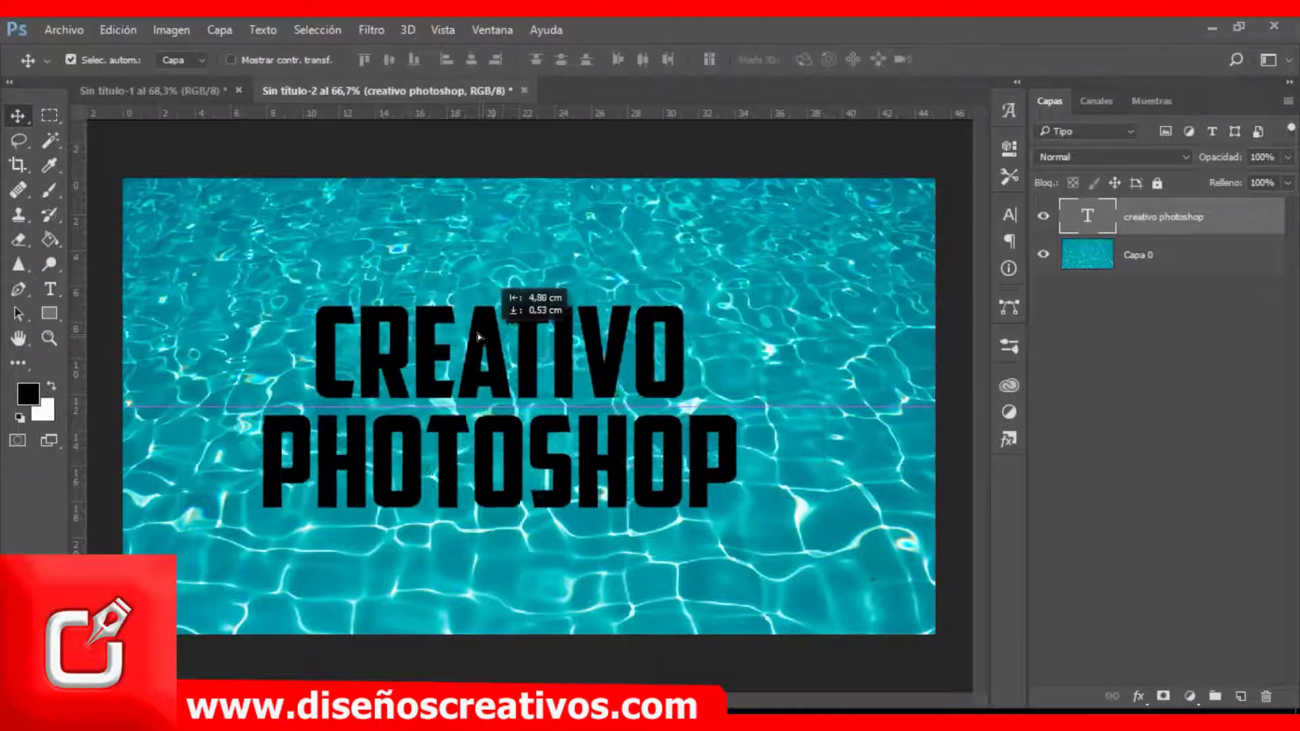
Step: Centre the text horizontally on the canvas, then nudge it three steps down and three left
left_click_drag(568, 334, 467, 344)
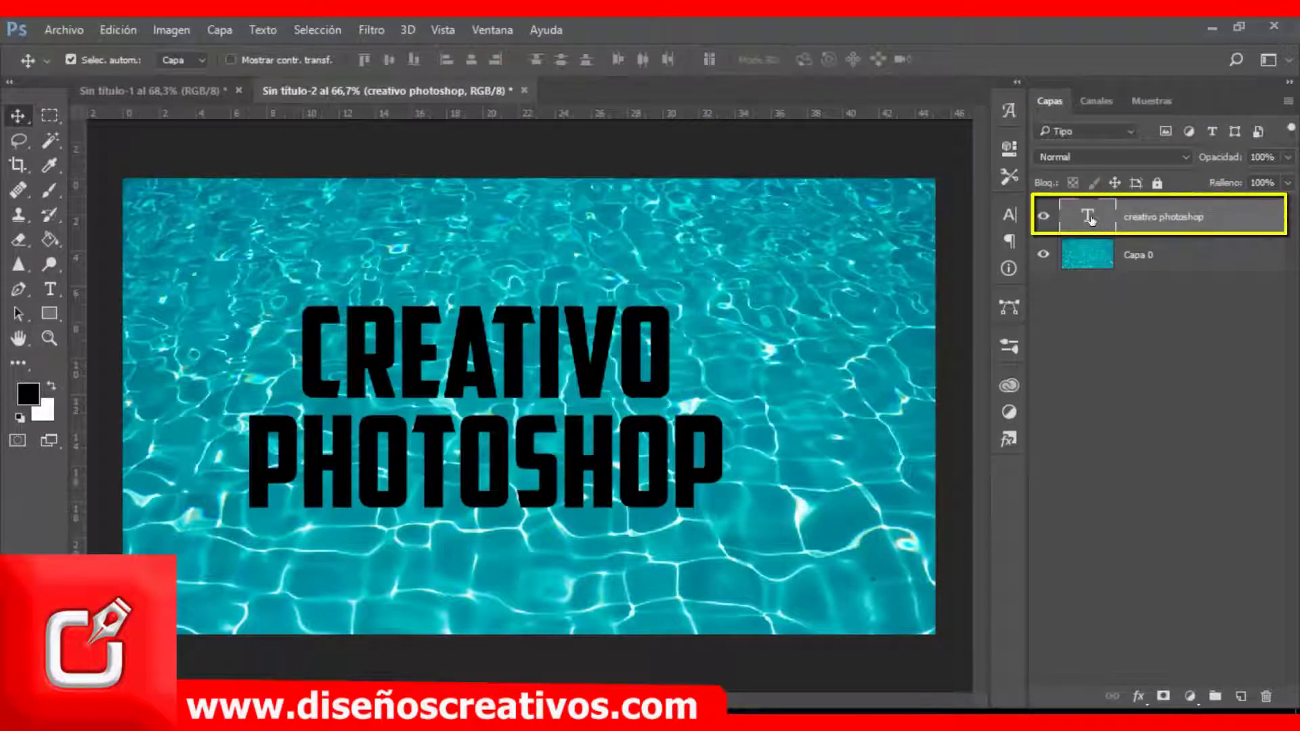
key("ctrl+a")
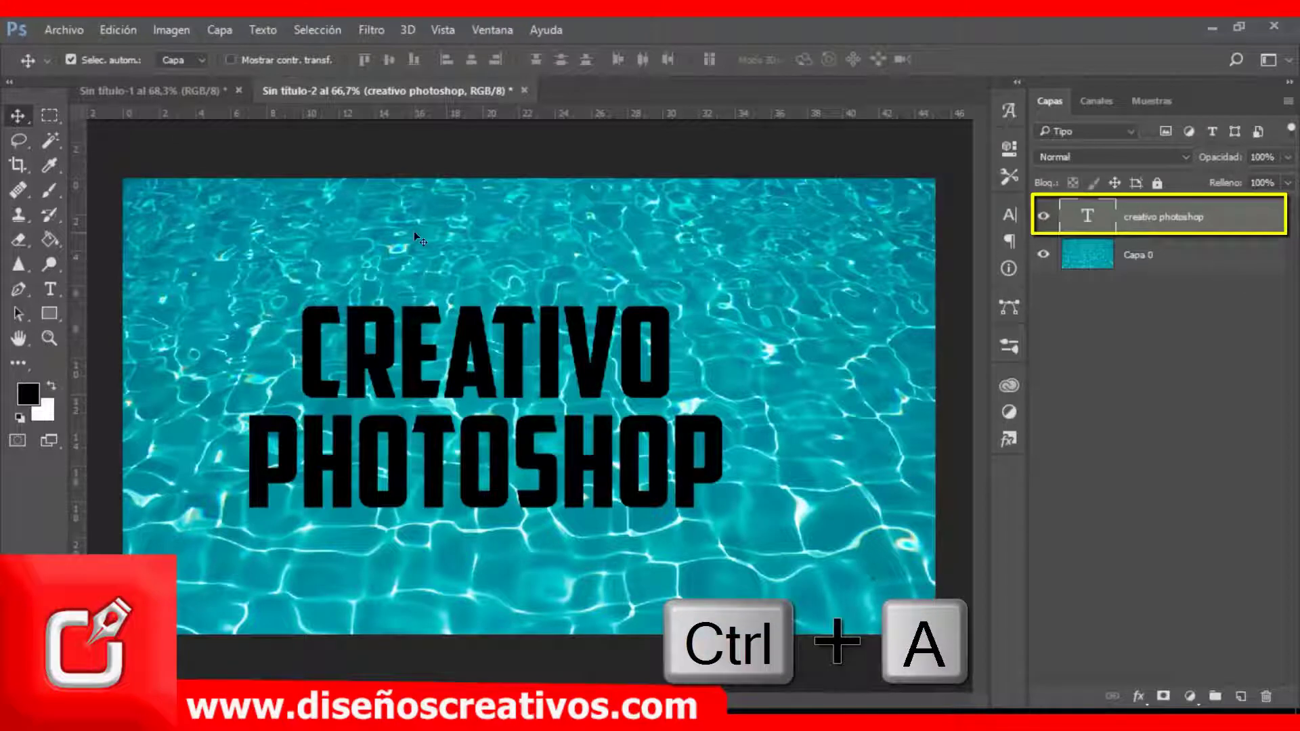
key("ctrl")
key("ctrl+a")
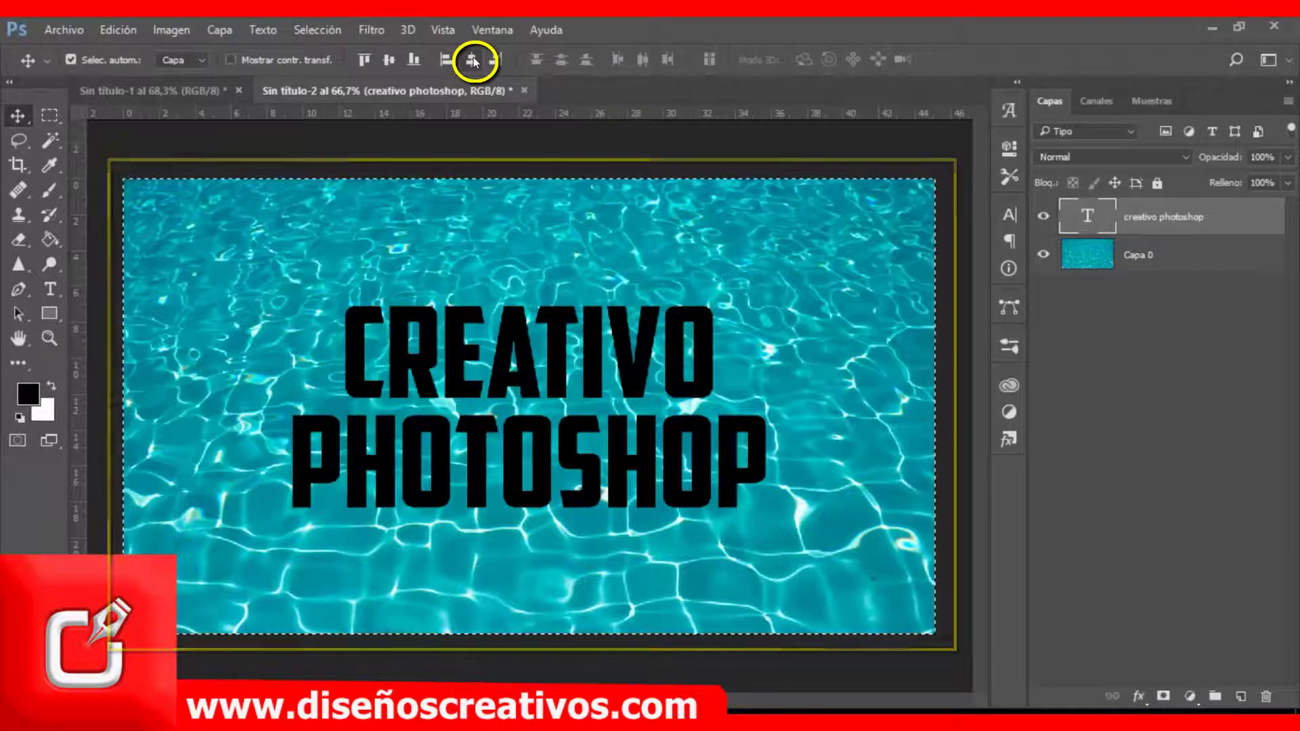
key("ctrl+d")
key("ctrl+d")
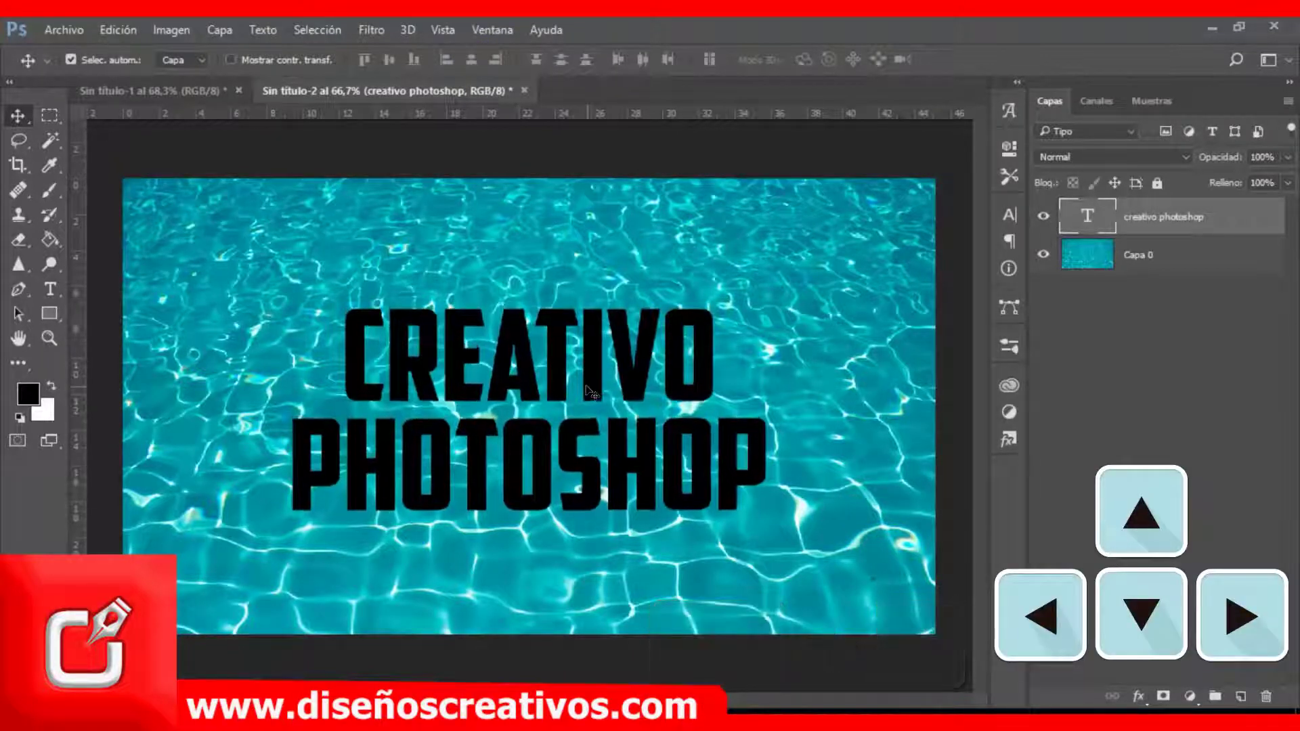
key("Down")
key("Down")
key("Down")
key("Down")
key("Down")
key("Down")
key("Down")
key("Down")
key("Down")
key("Down")
key("Down")
key("Down")
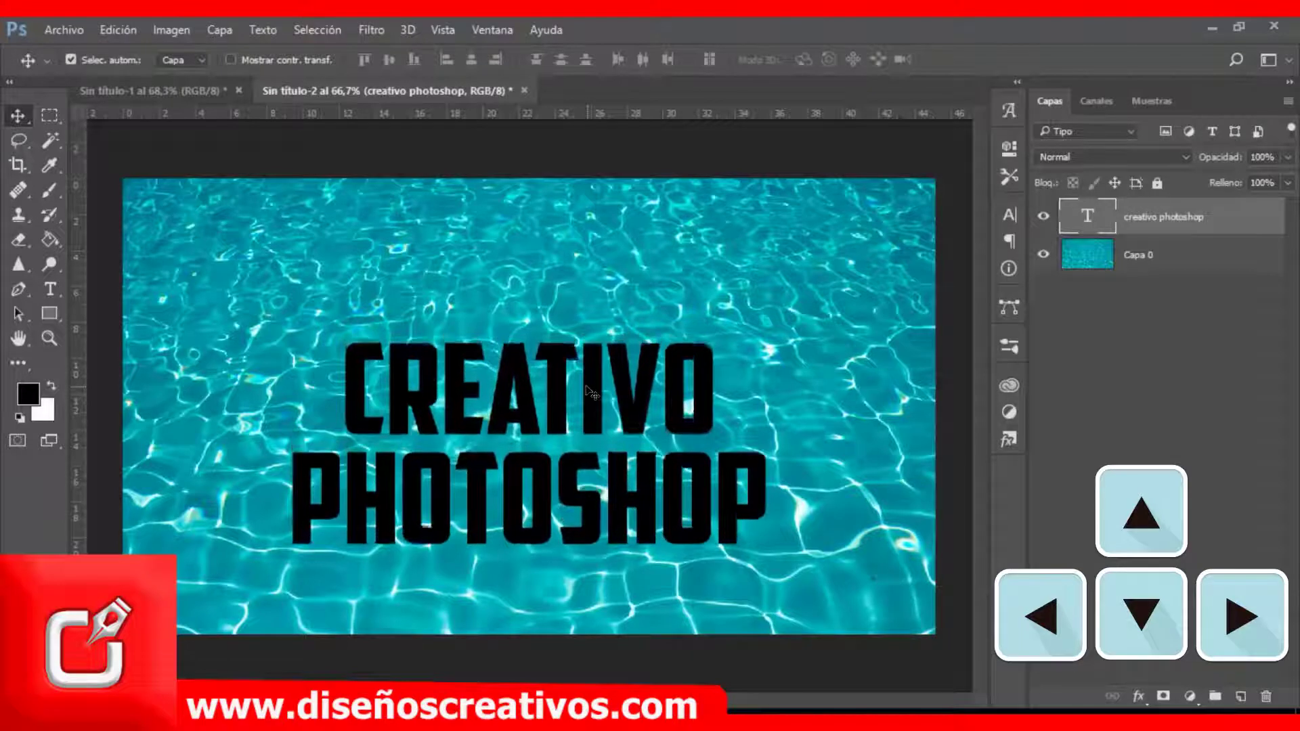
key("Down")
key("Down")
key("Down")
key("Down")
key("Down")
key("Down")
key("Down")
key("Down")
key("Down")
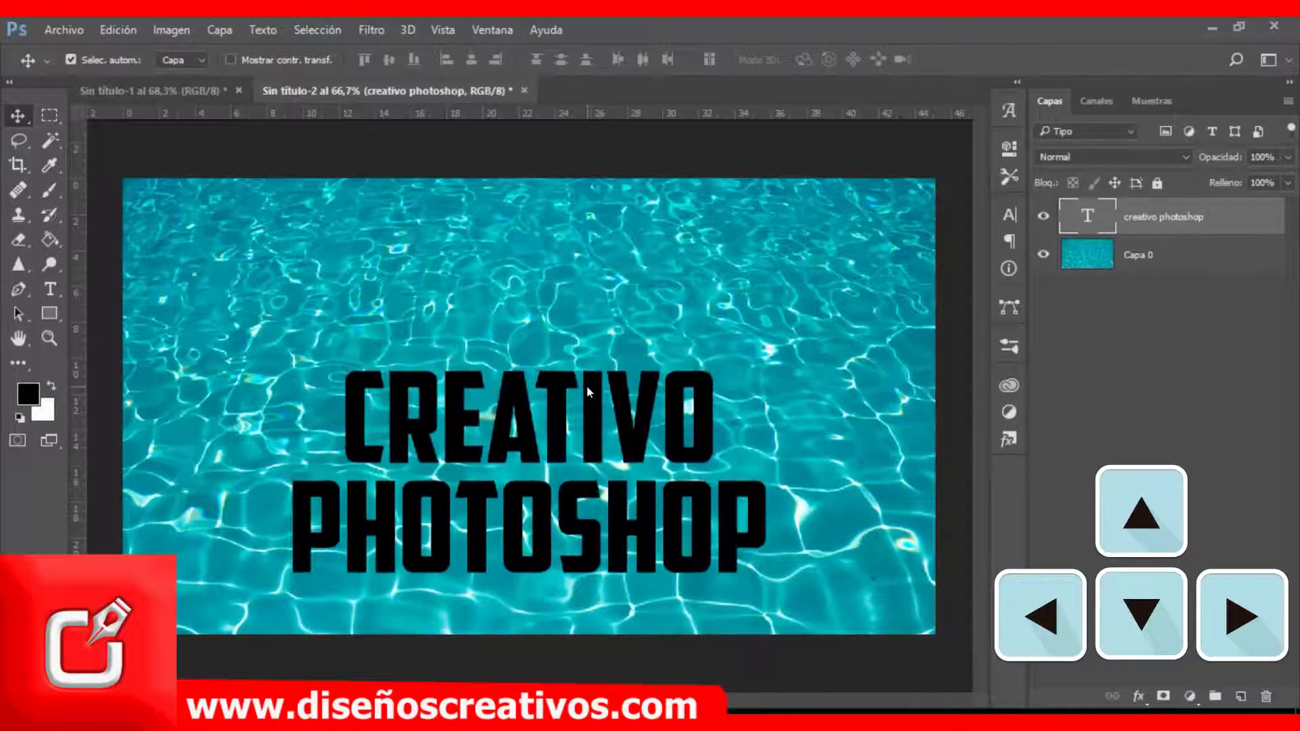
key("Down")
key("Down")
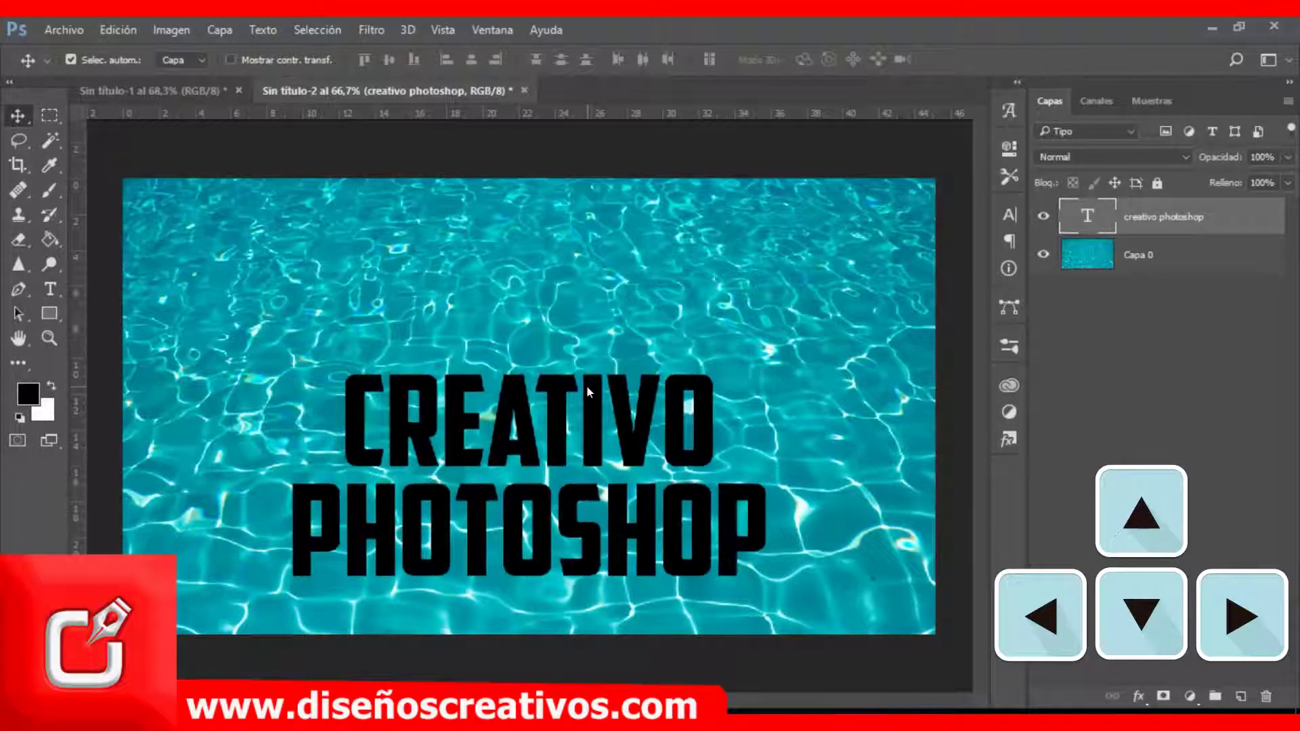
key("Left")
key("Left")
key("Left")
key("Left")
key("Left")
key("Left")
key("Left")
key("Left")
key("Left")
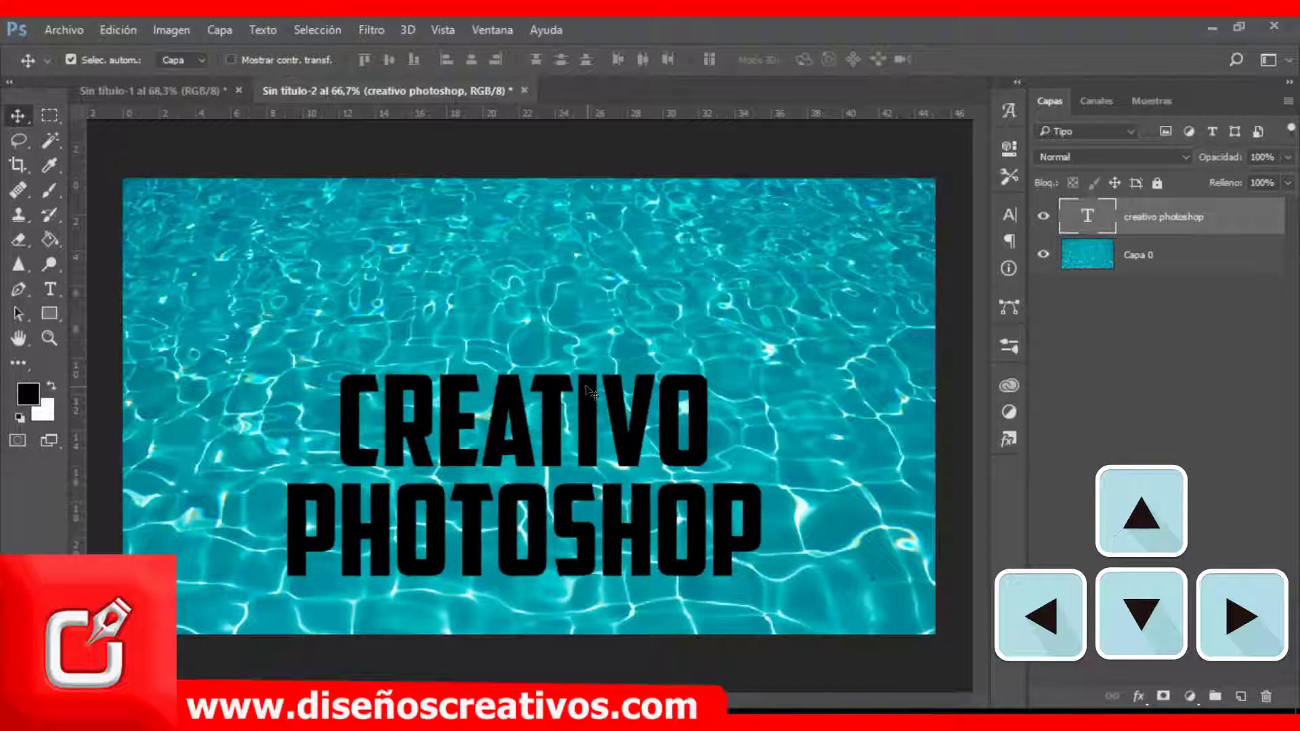
key("Left")
key("Left")
key("Left")
key("Left")
key("Left")
key("Left")
key("Left")
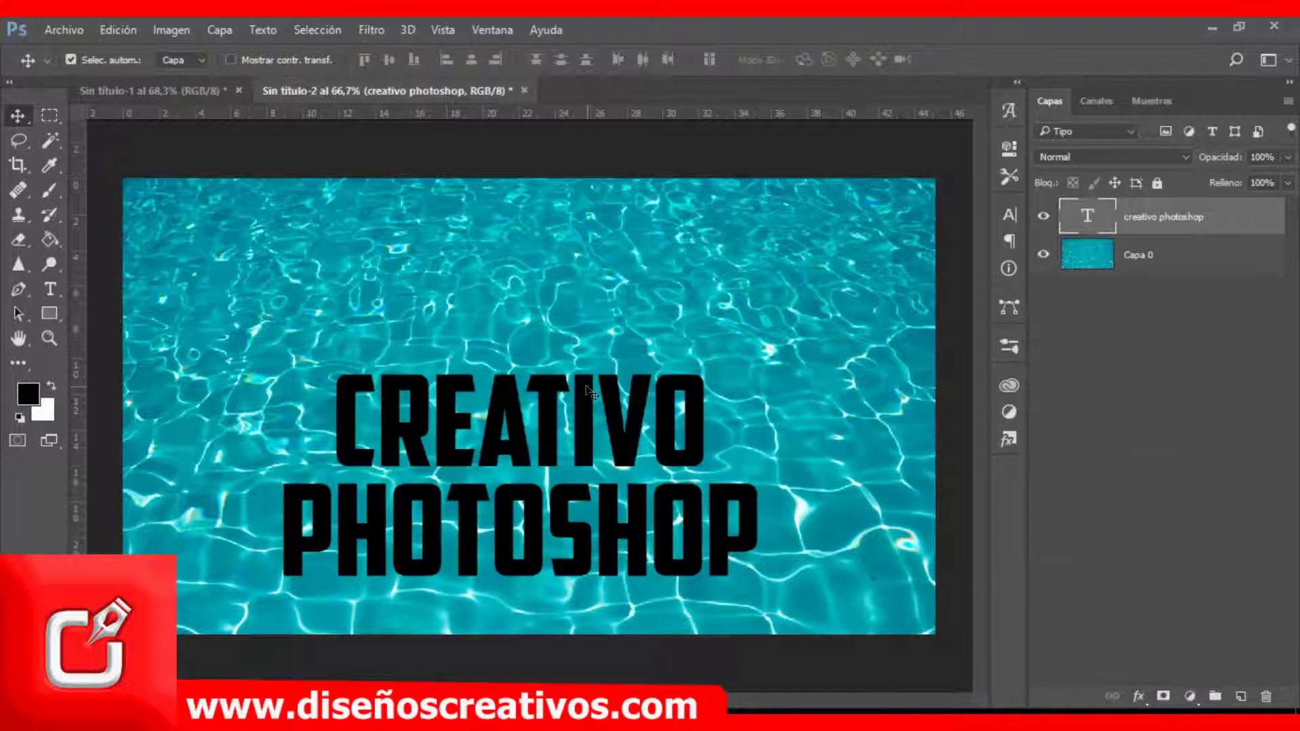
key("Left")
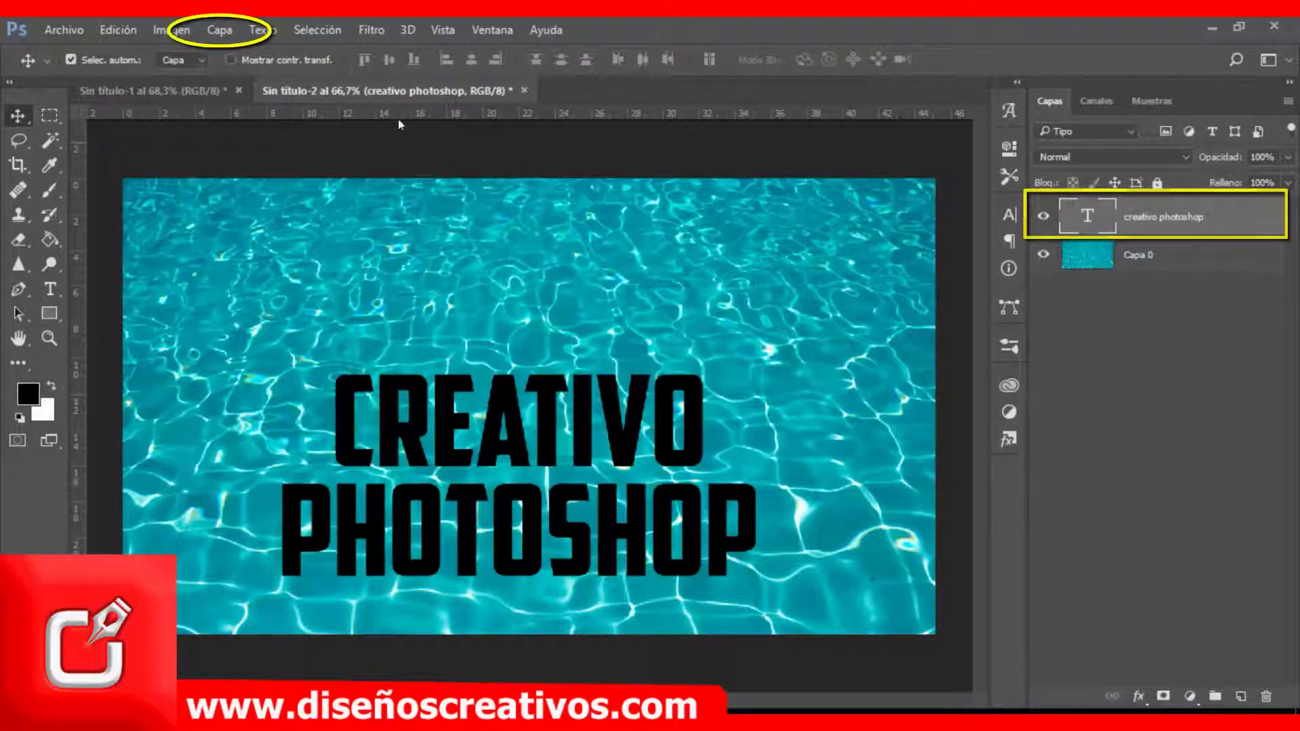
Step: Convert the CREATIVO PHOTOSHOP text layer into a smart object
left_click(218, 29)
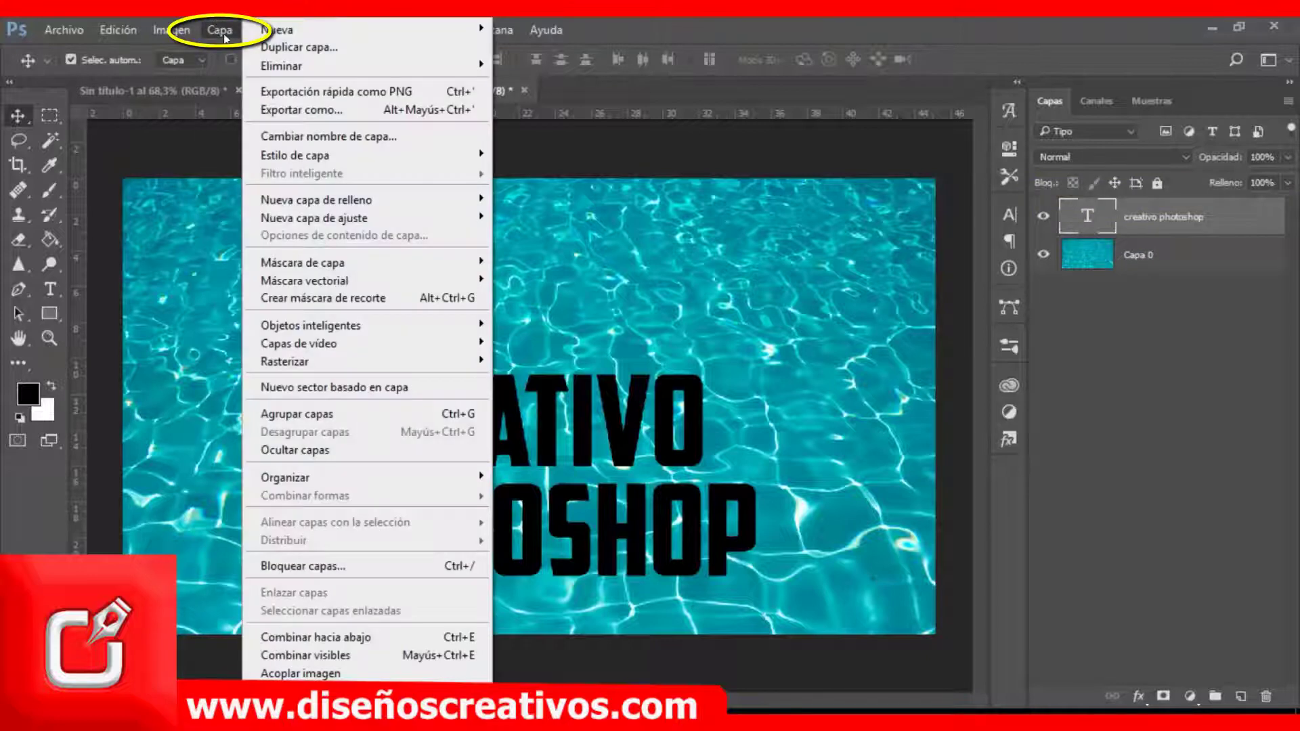
mouse_move(311, 325)
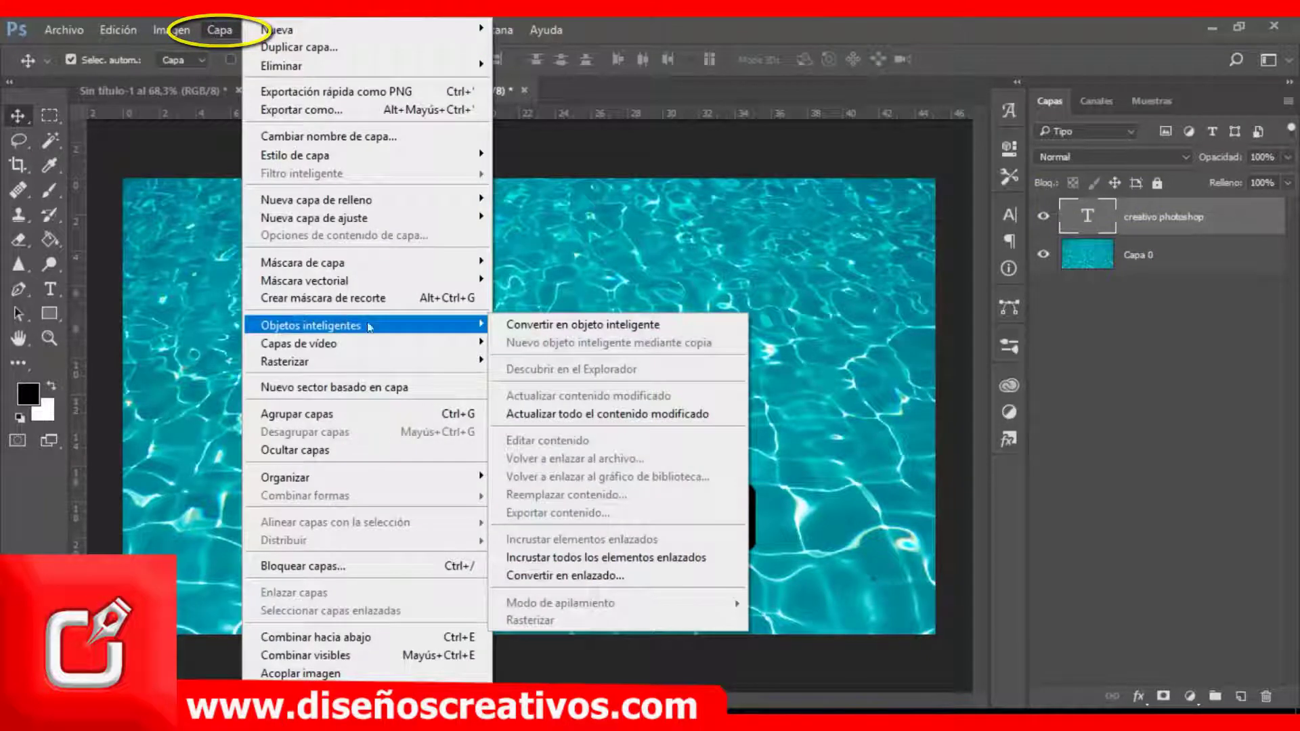
left_click(689, 327)
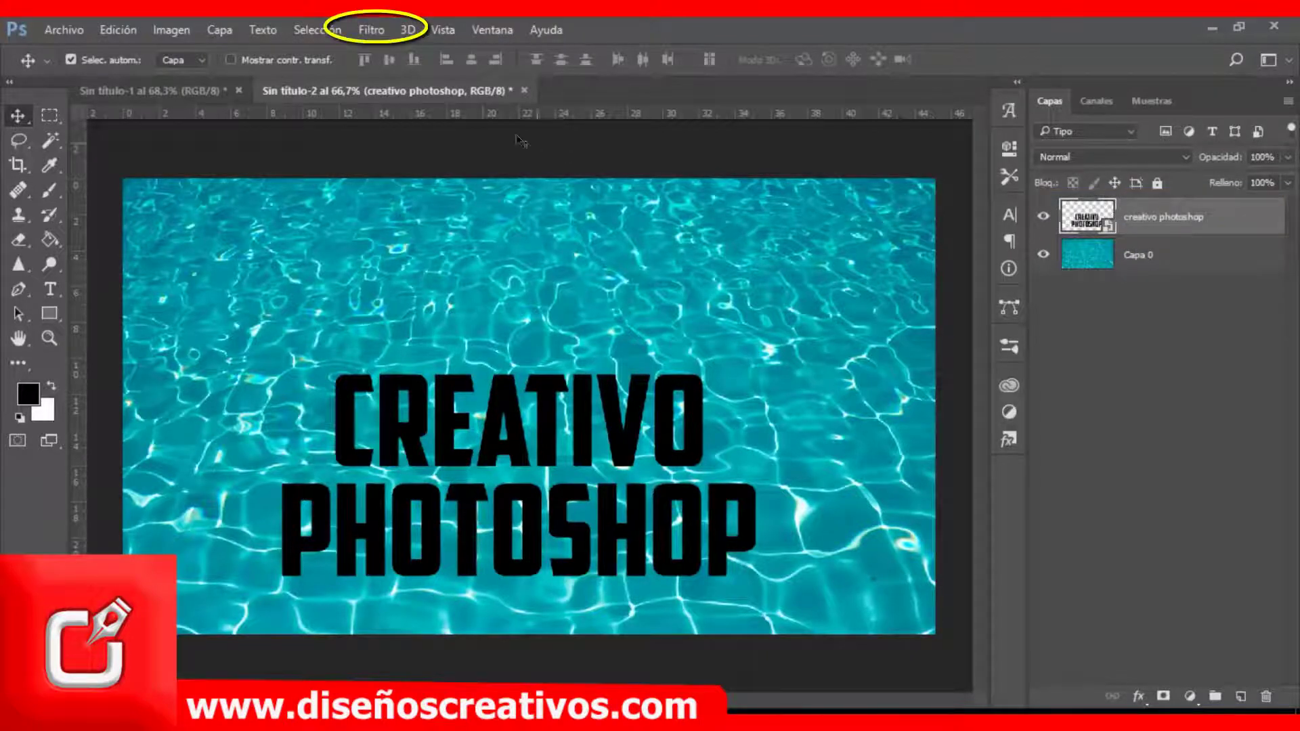
Step: Apply a 1-pixel Gaussian blur smart filter to the CREATIVO PHOTOSHOP smart object
left_click(370, 34)
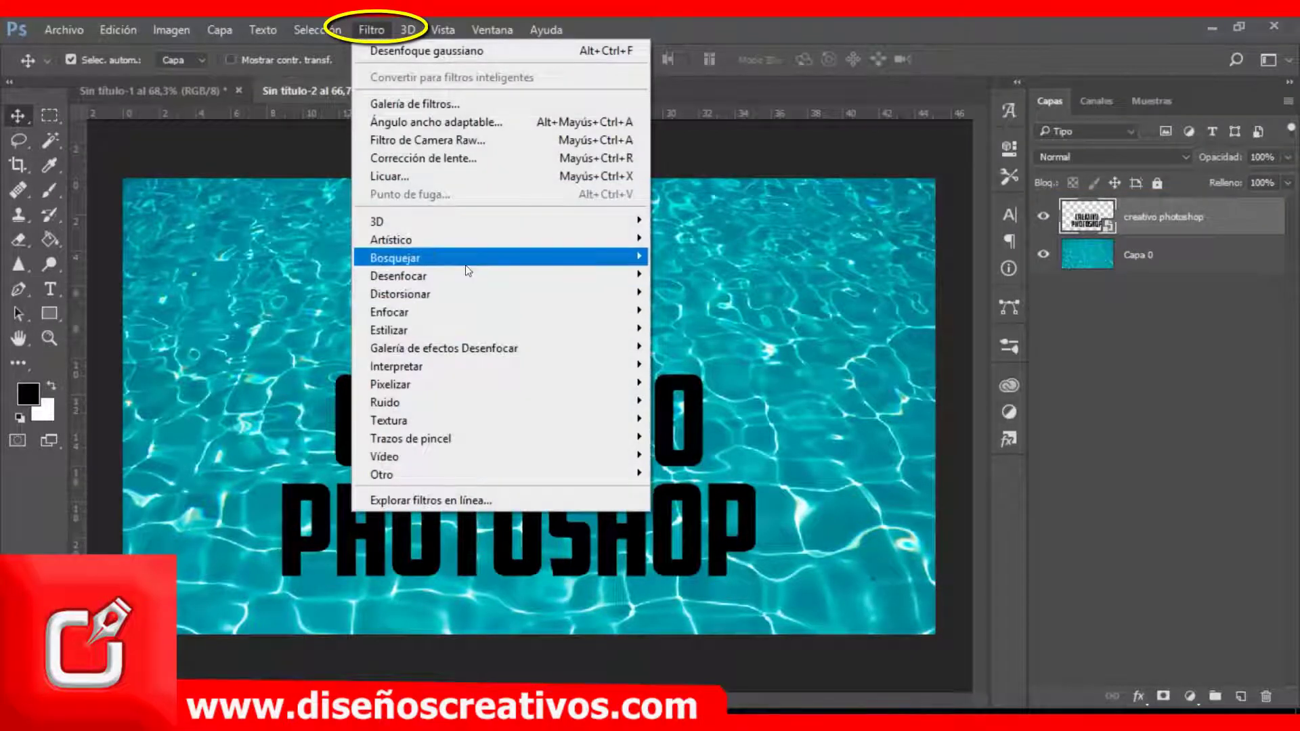
mouse_move(399, 275)
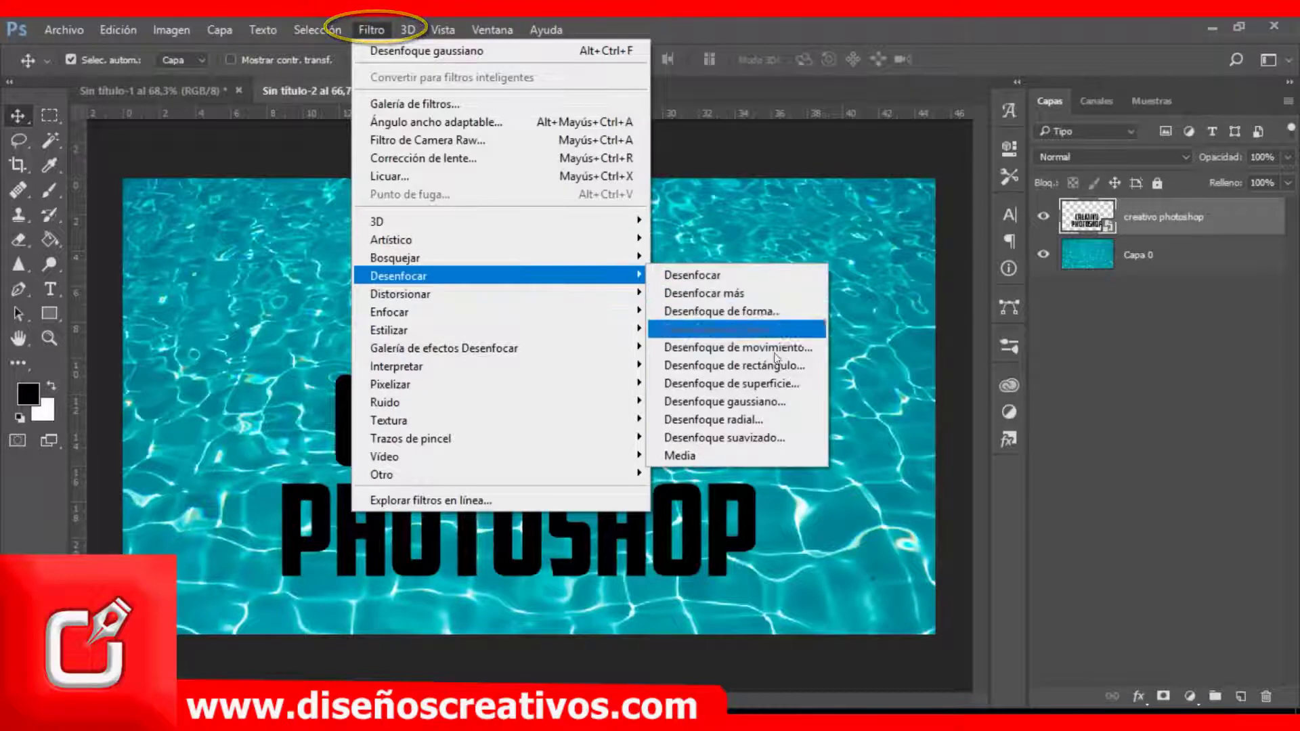
left_click(789, 402)
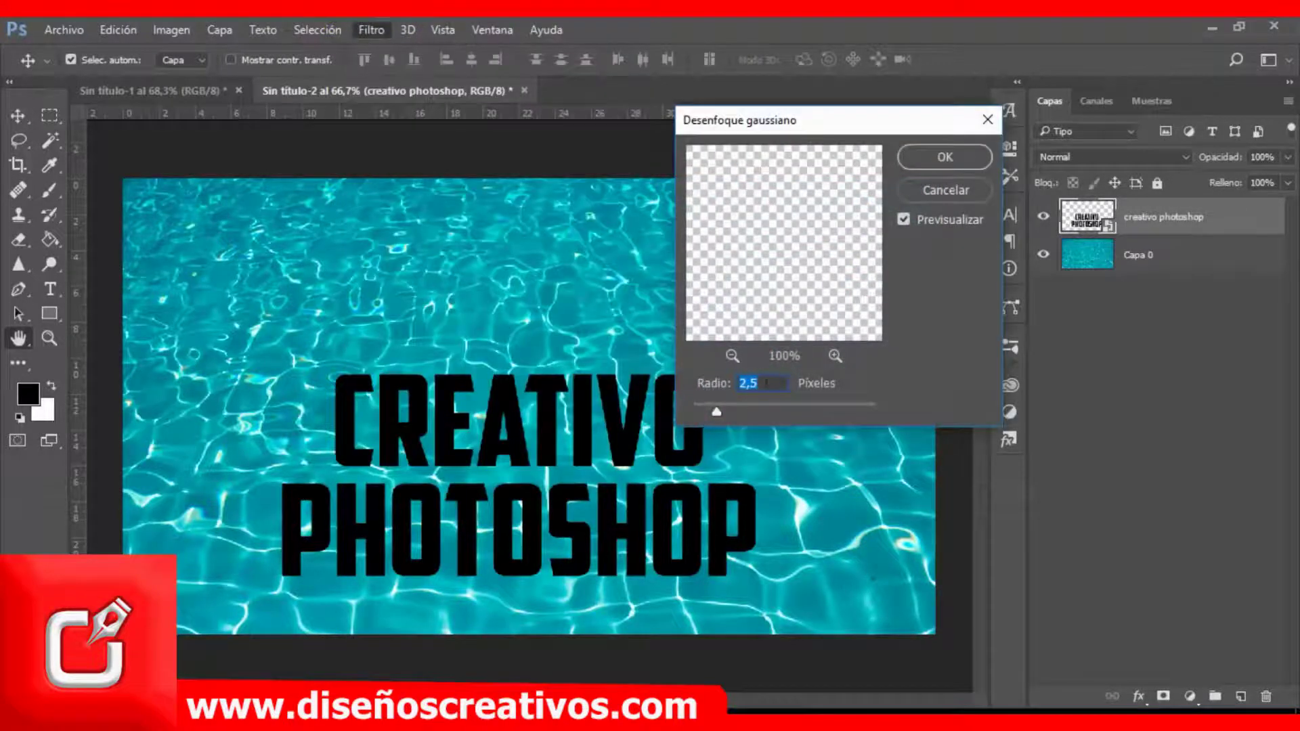
type("1")
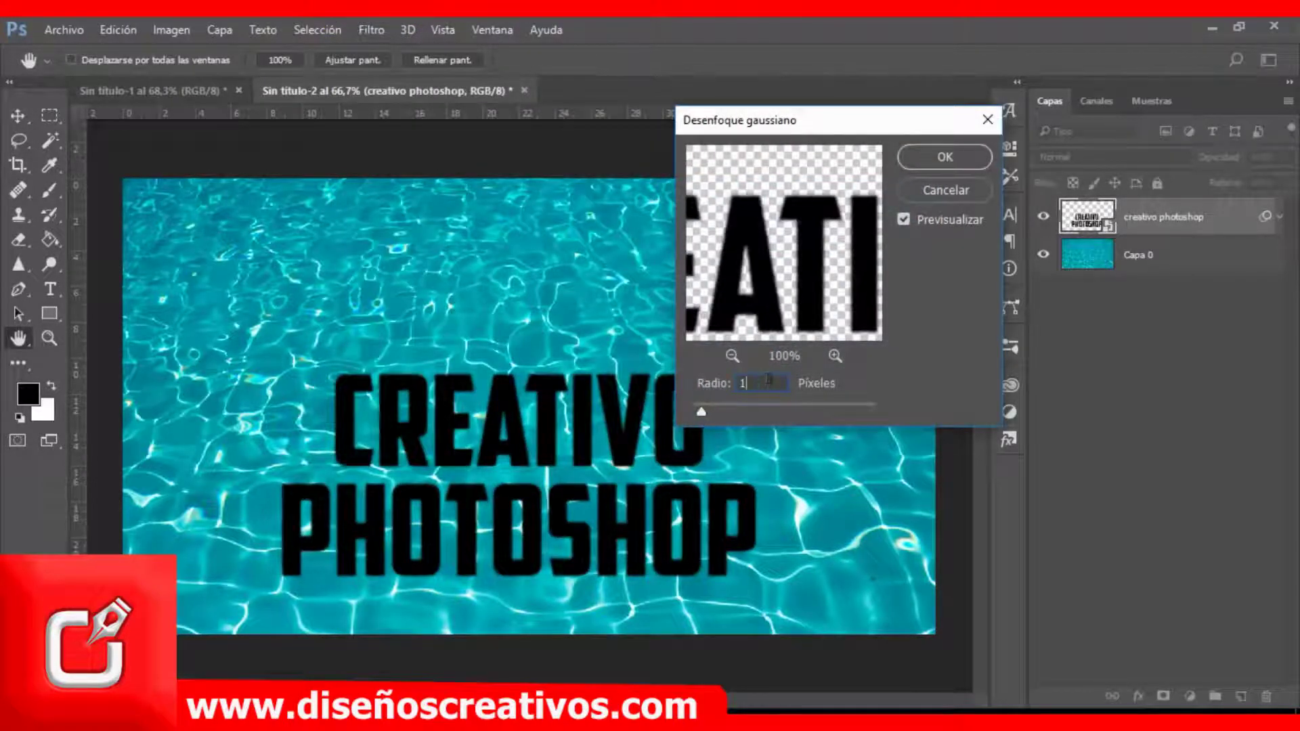
left_click(935, 157)
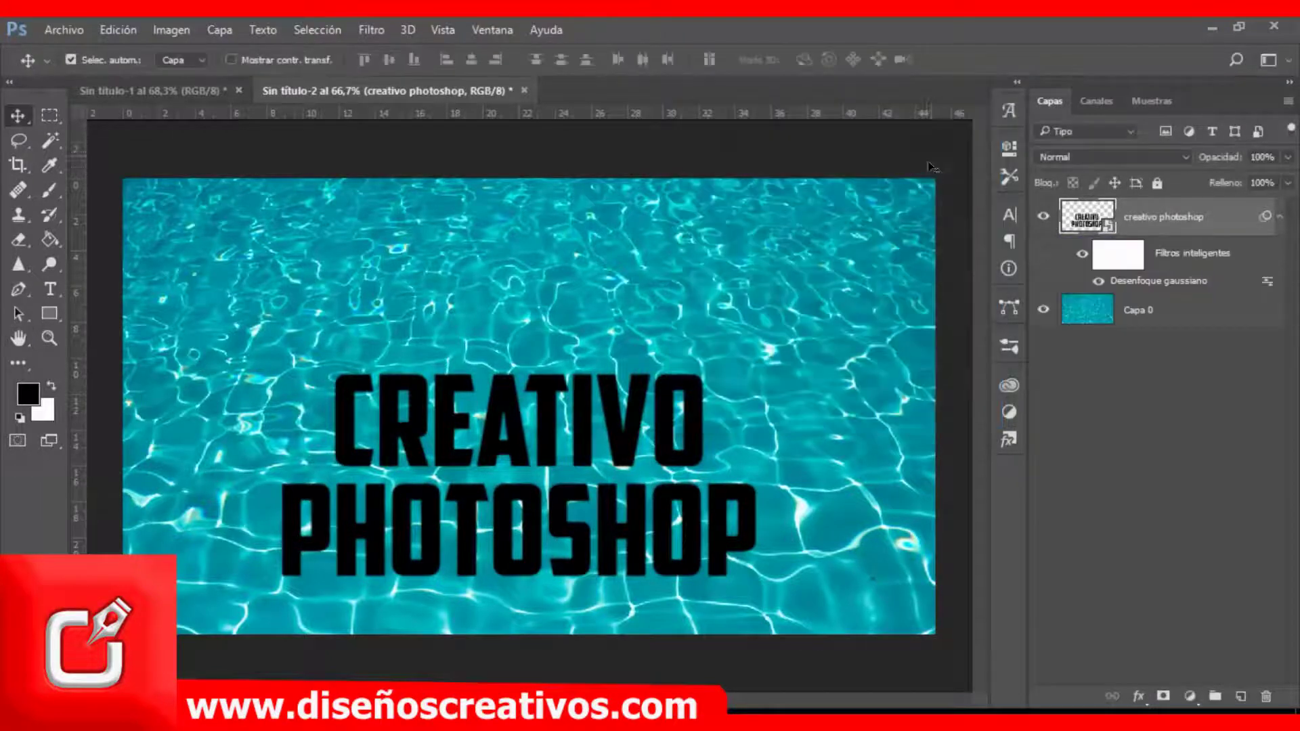
left_click(379, 31)
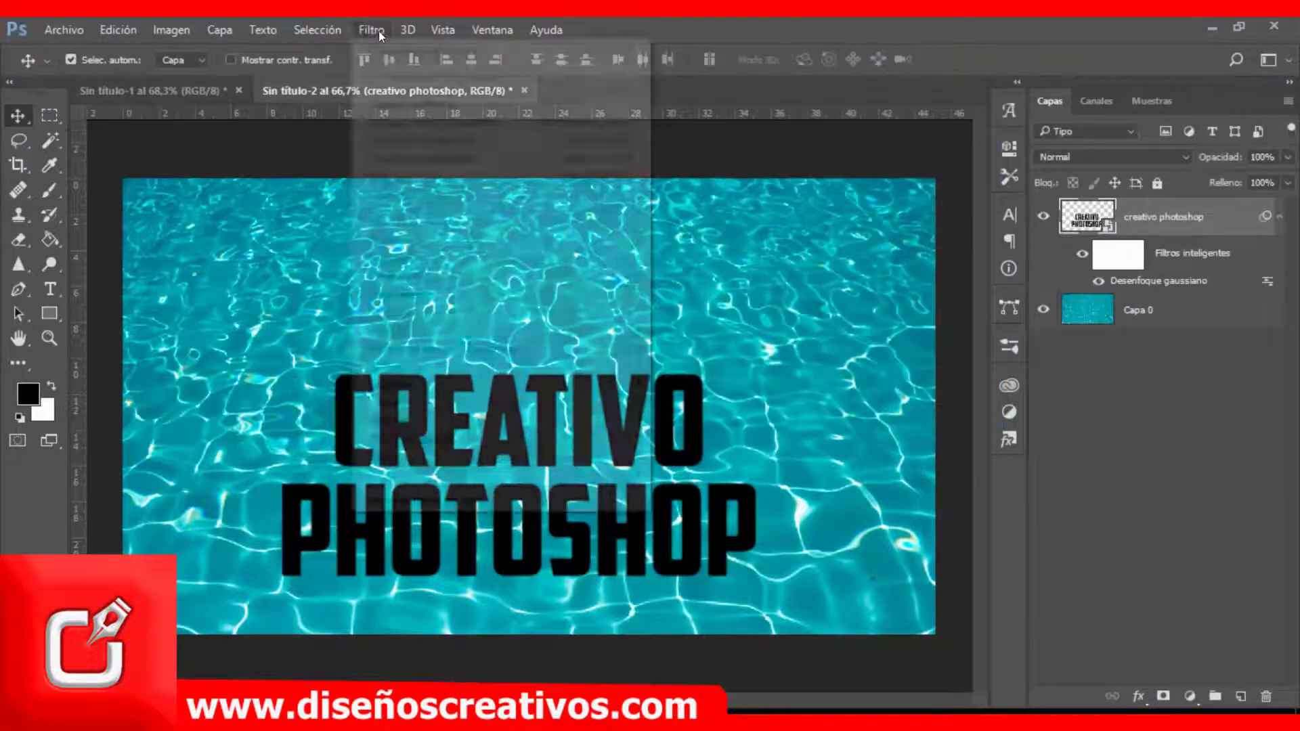
mouse_move(401, 293)
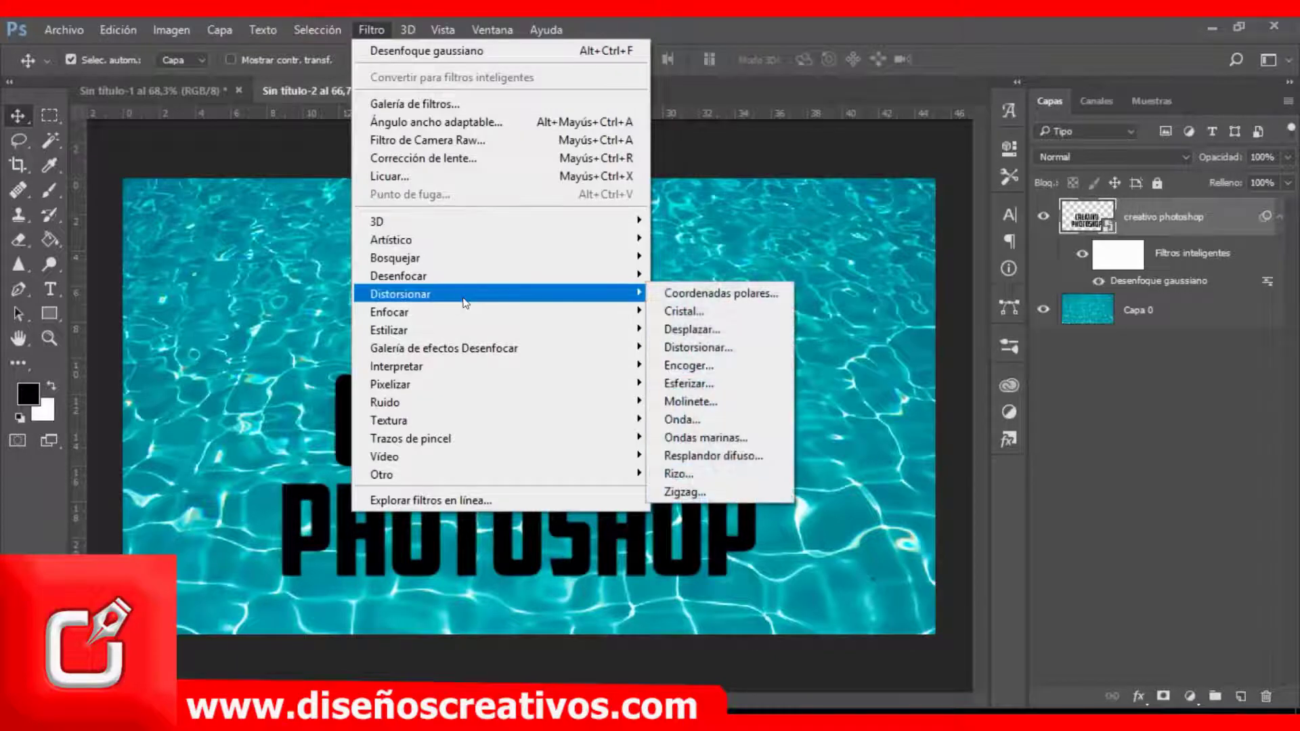
Step: Apply a Displace filter with scale 15 to the text, using the desplazamiento.psd map
left_click(726, 332)
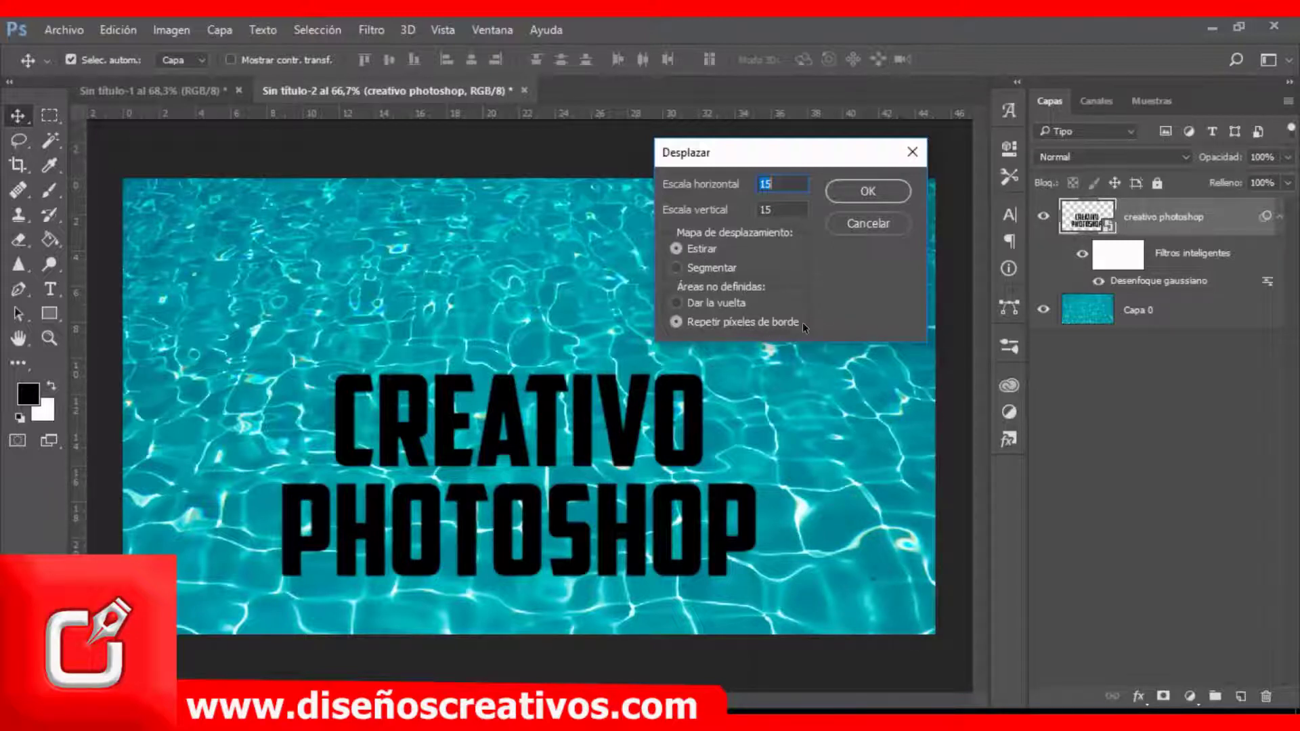
left_click(869, 192)
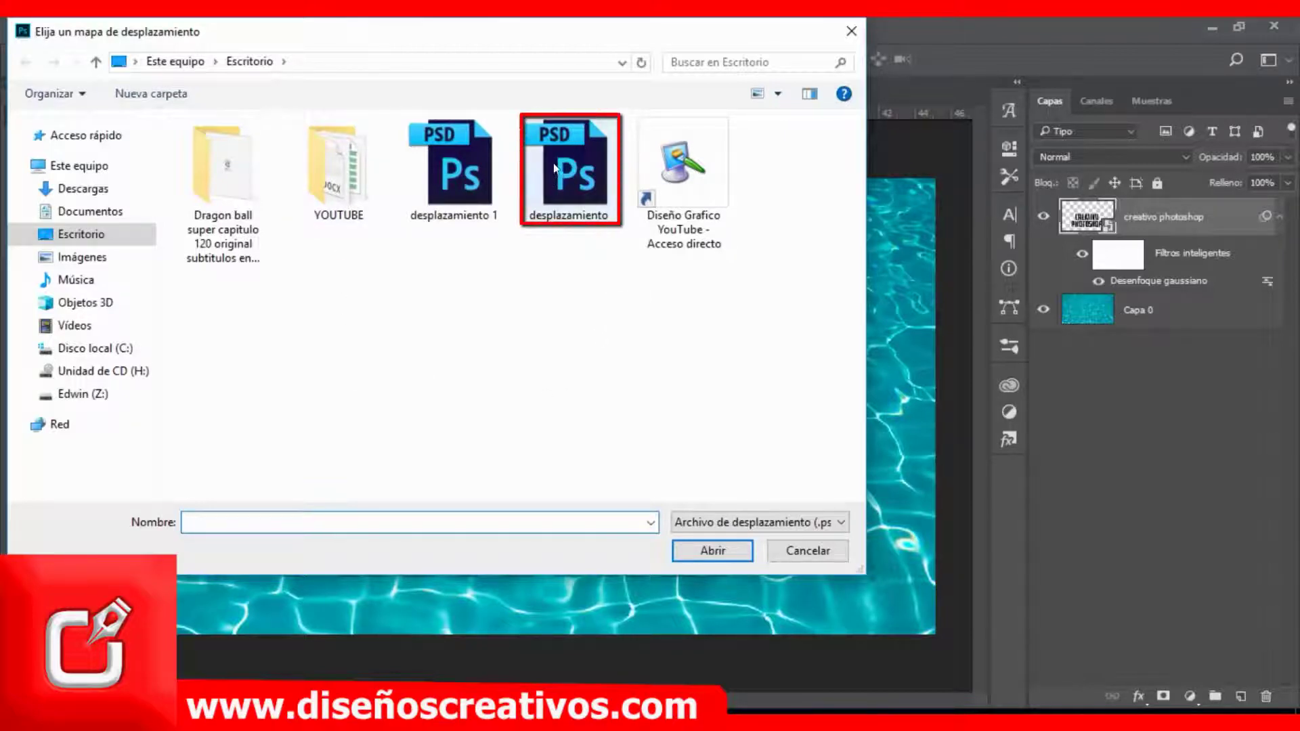
left_click(579, 157)
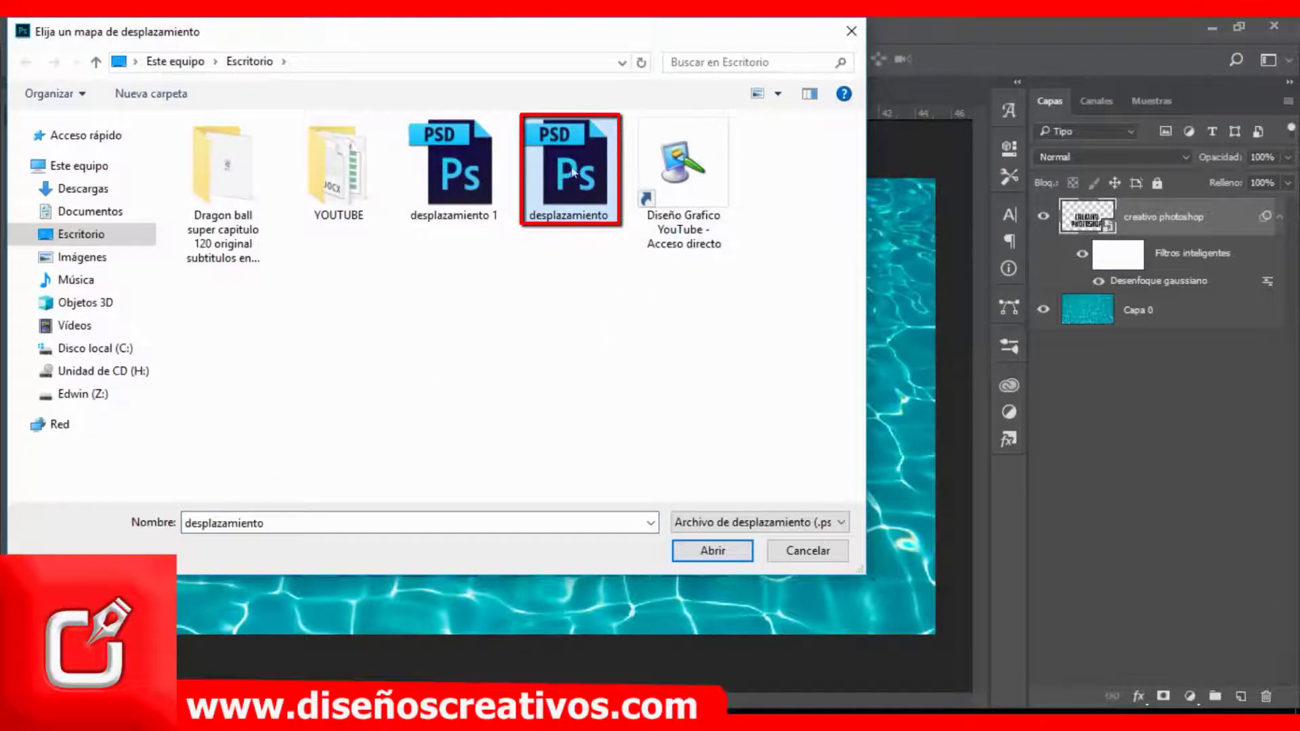
left_click(711, 550)
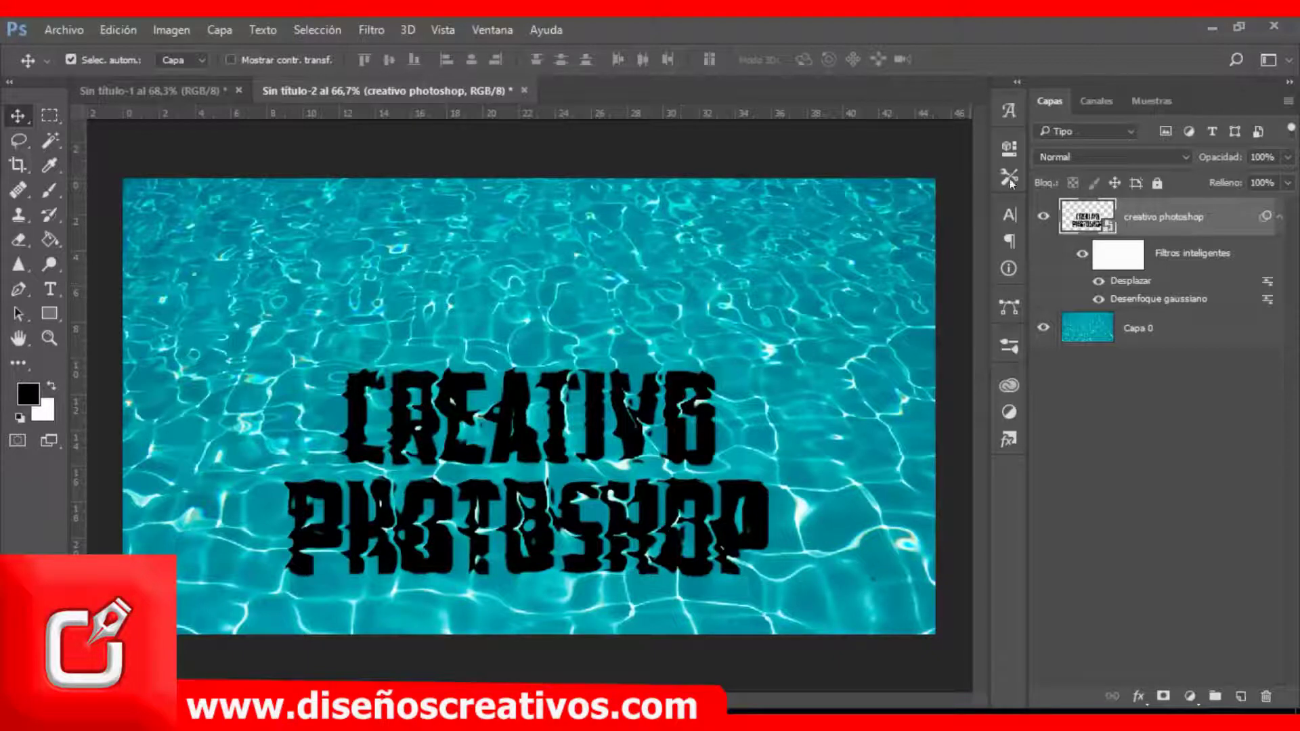
Step: Set the text layer to Superponer at 90% opacity, and compare it with the finished example
left_click(1180, 155)
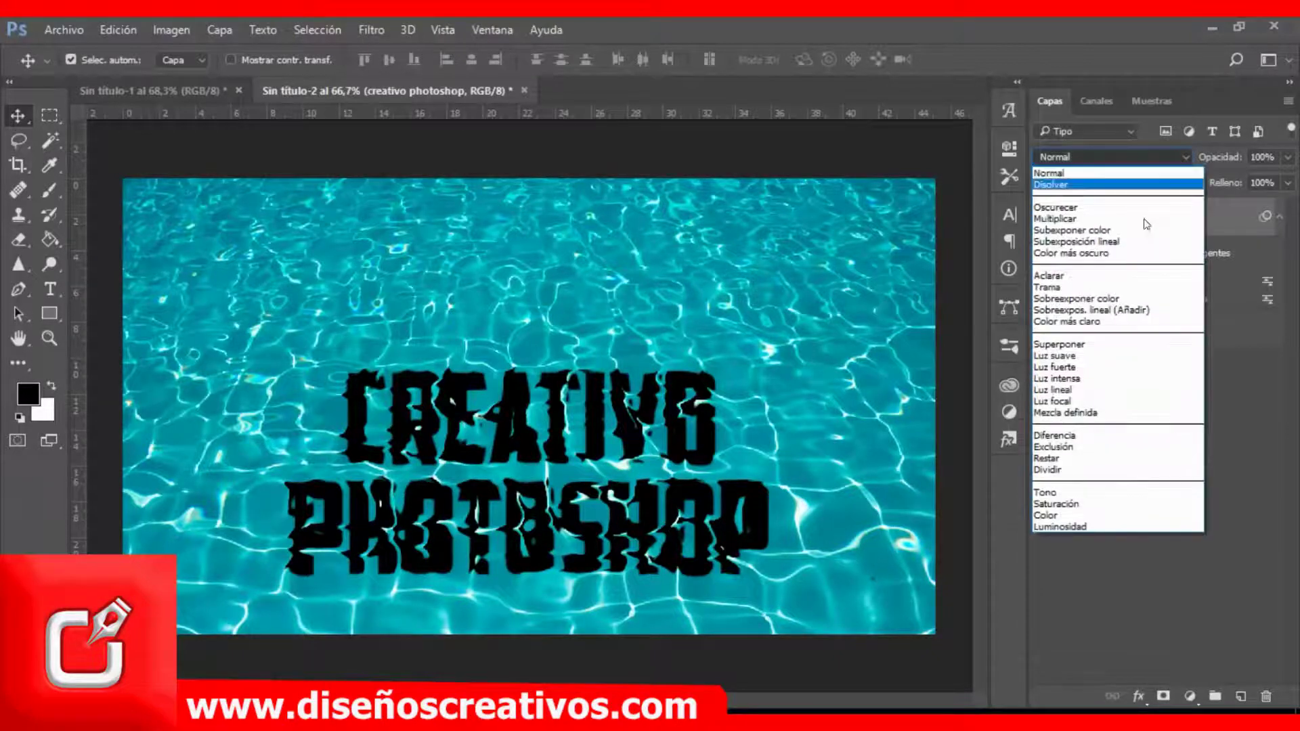
left_click(1073, 347)
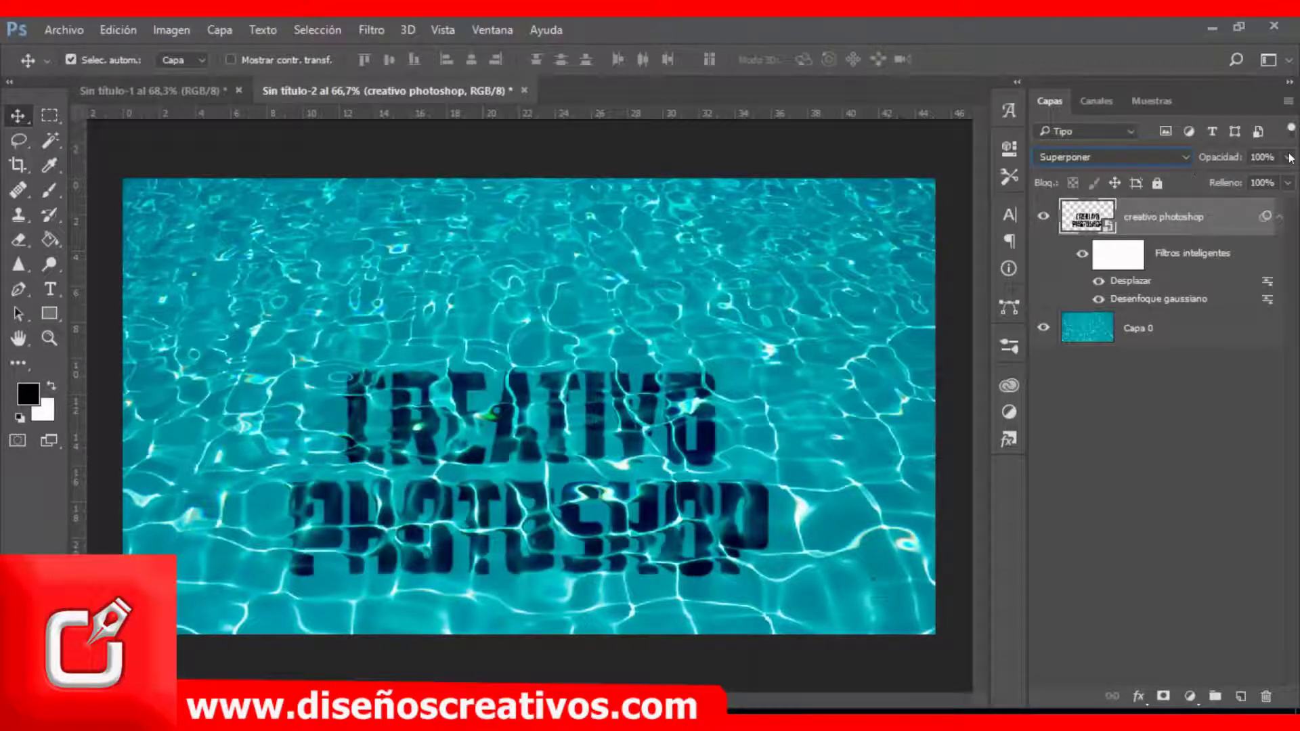
left_click(1266, 156)
left_click(1185, 444)
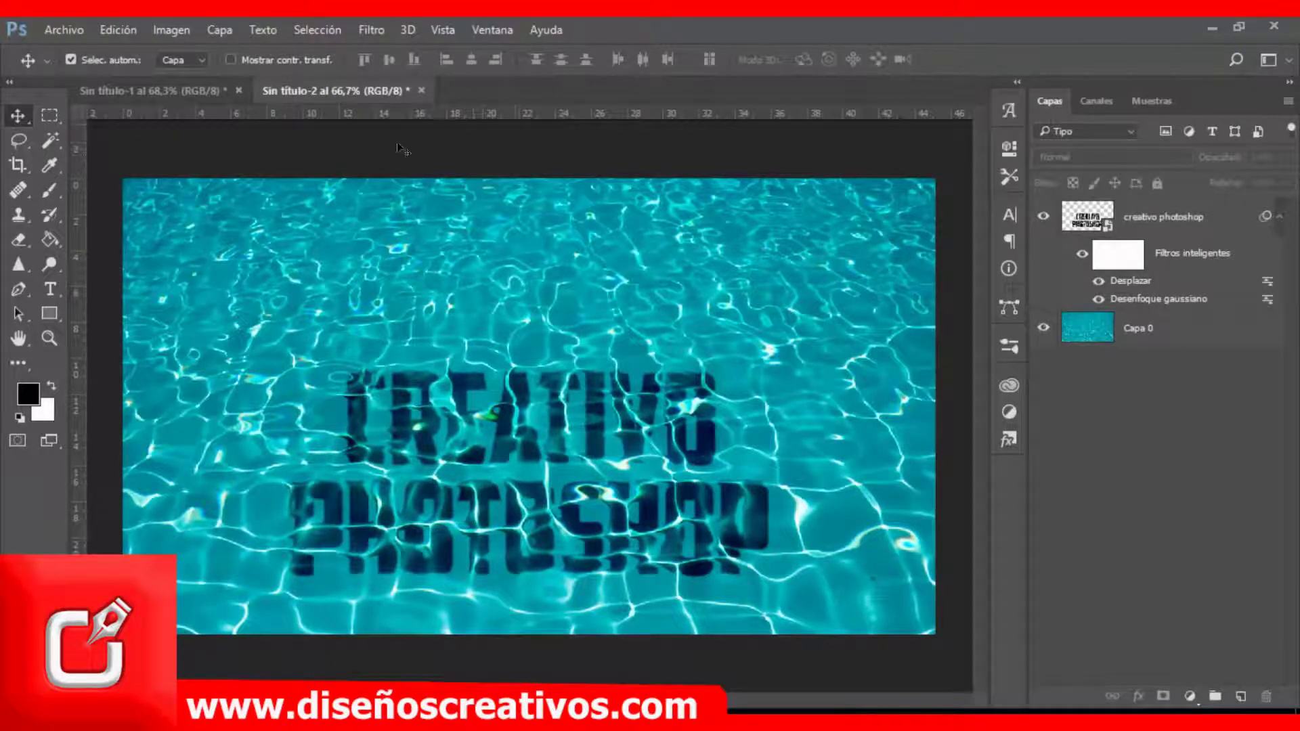
left_click(149, 90)
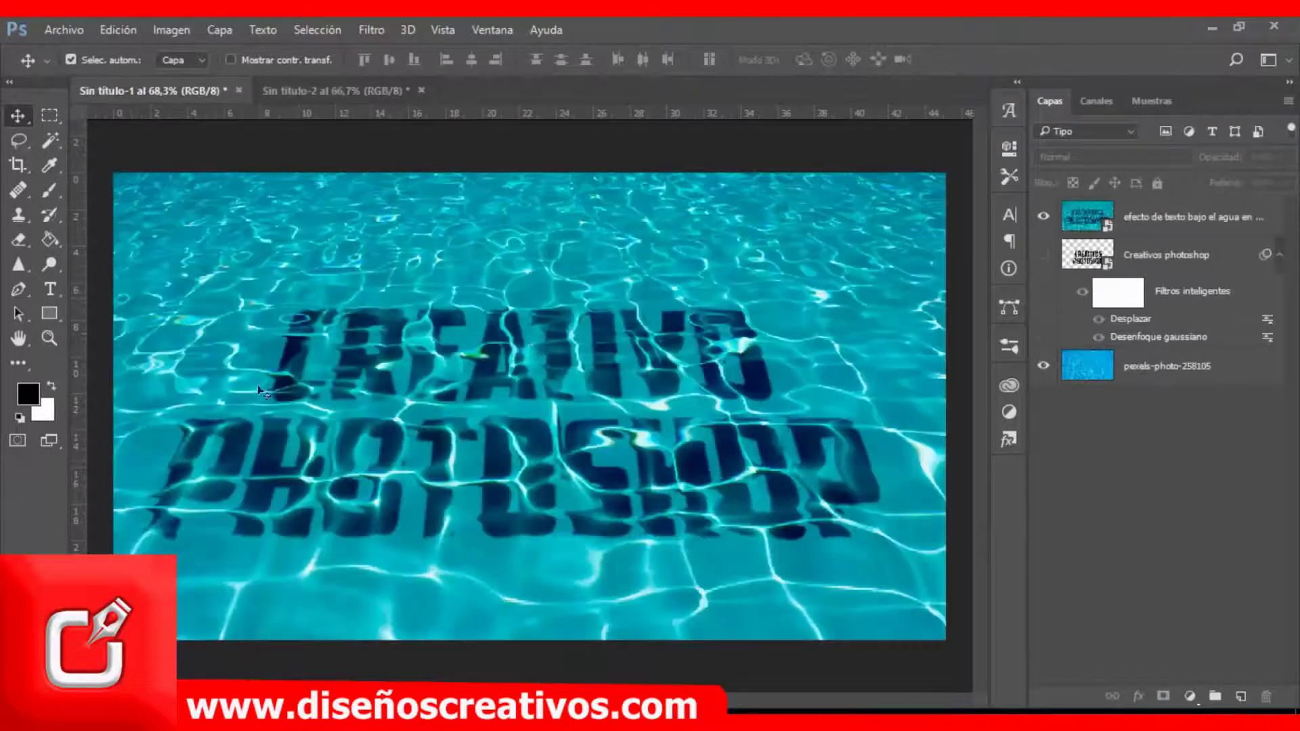
left_click(371, 96)
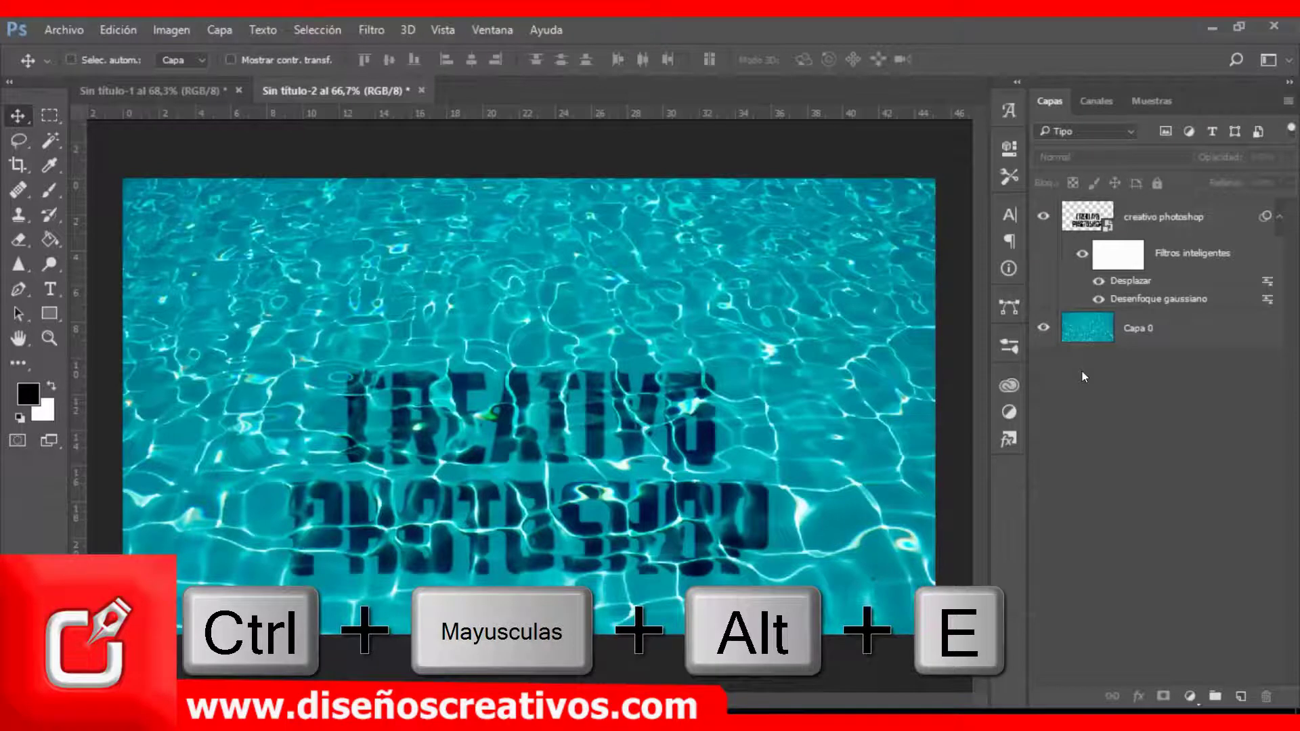
Step: Stamp all visible layers into Capa 1 and drag its bottom corners outward in Perspective
key("ctrl+shift+alt+e")
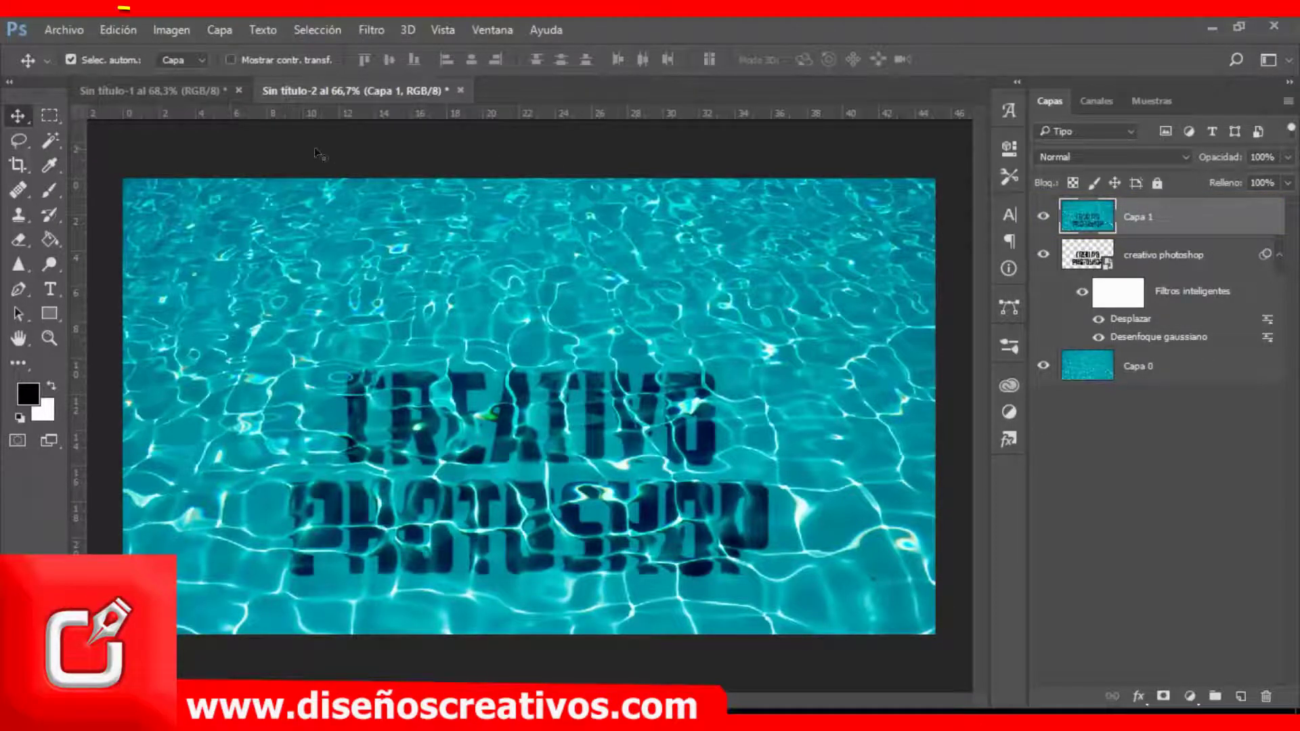
left_click(130, 34)
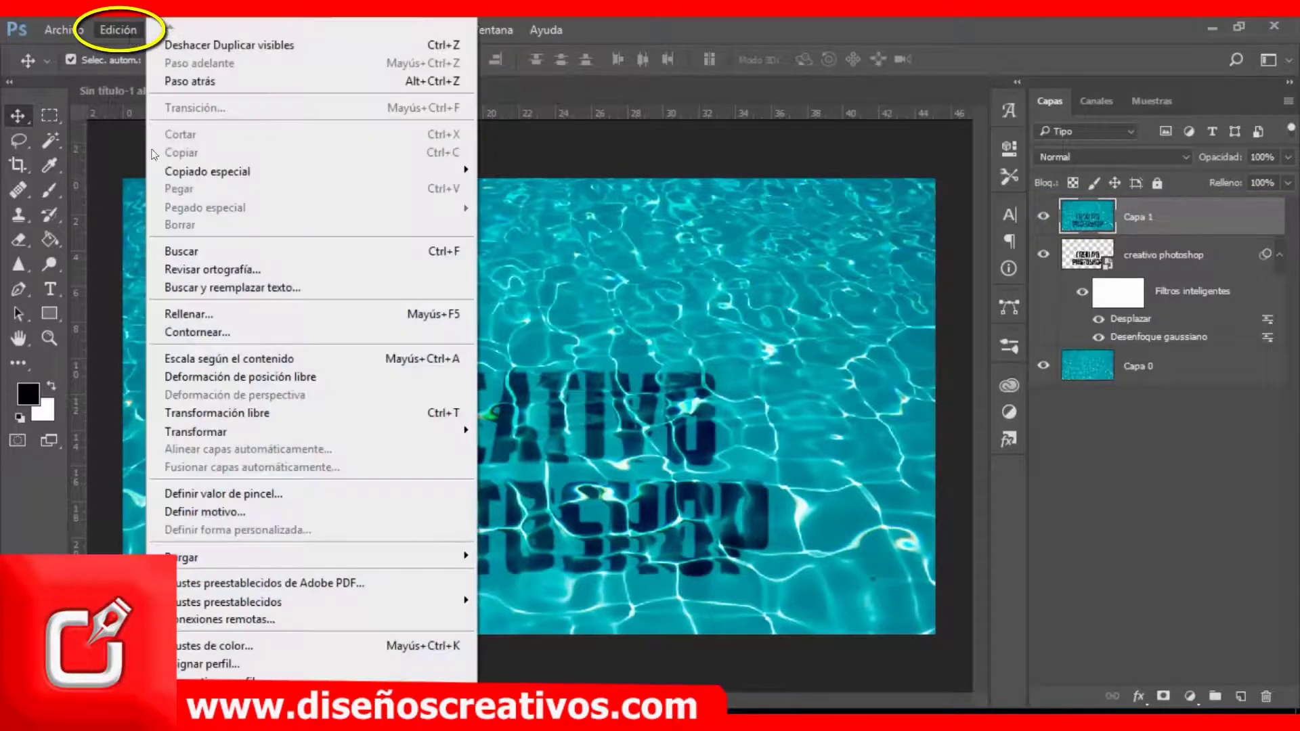
mouse_move(305, 431)
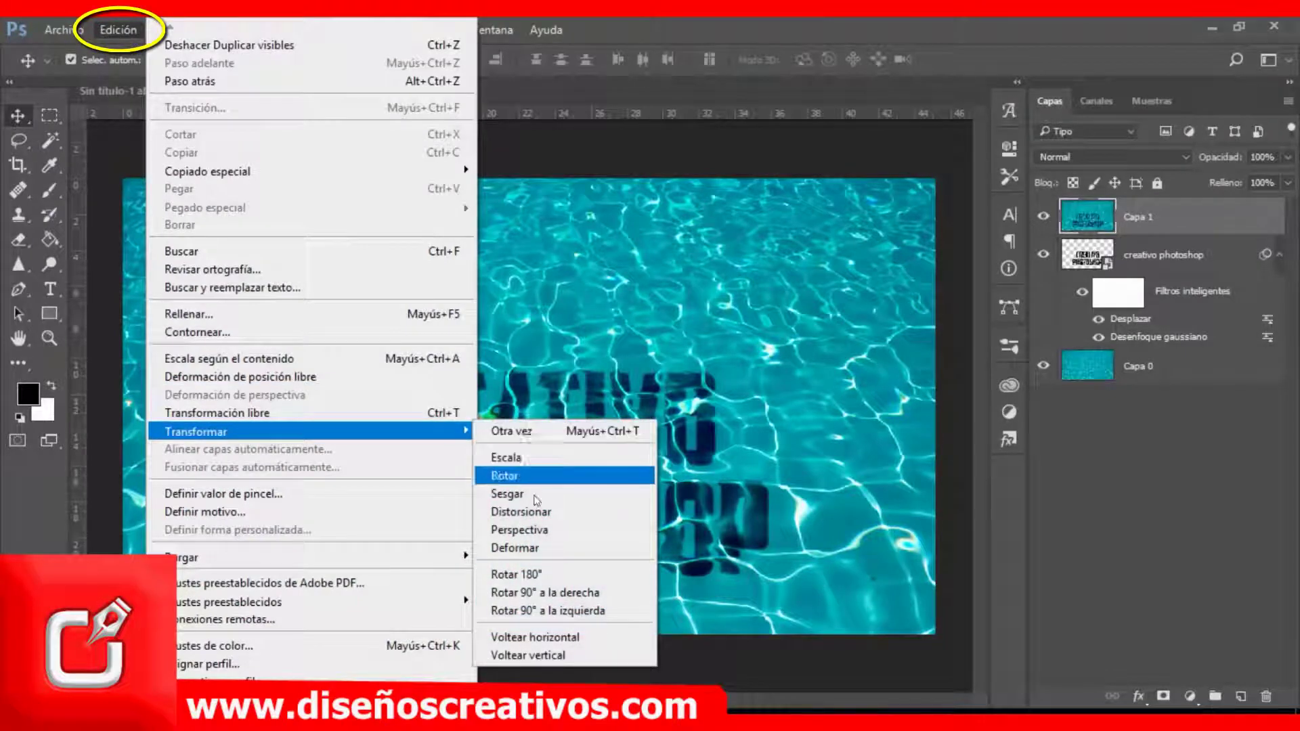
left_click(548, 530)
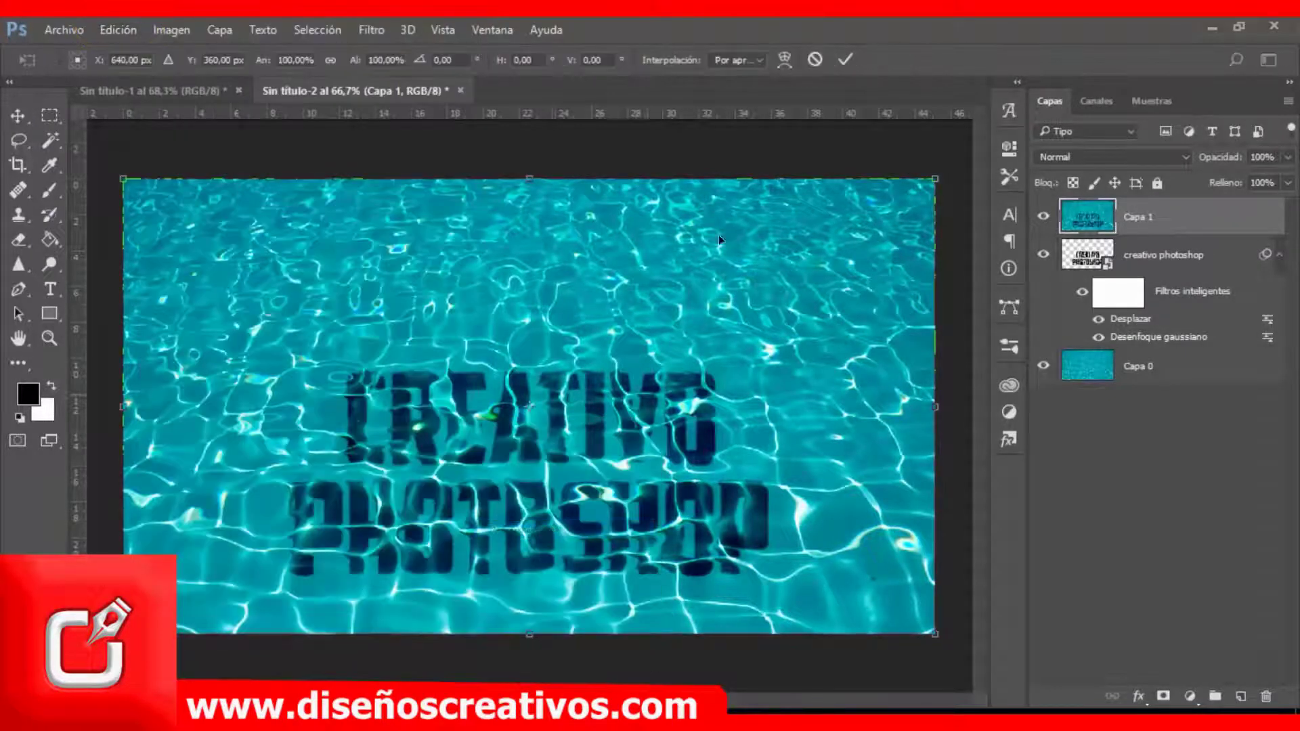
key("ctrl+minus")
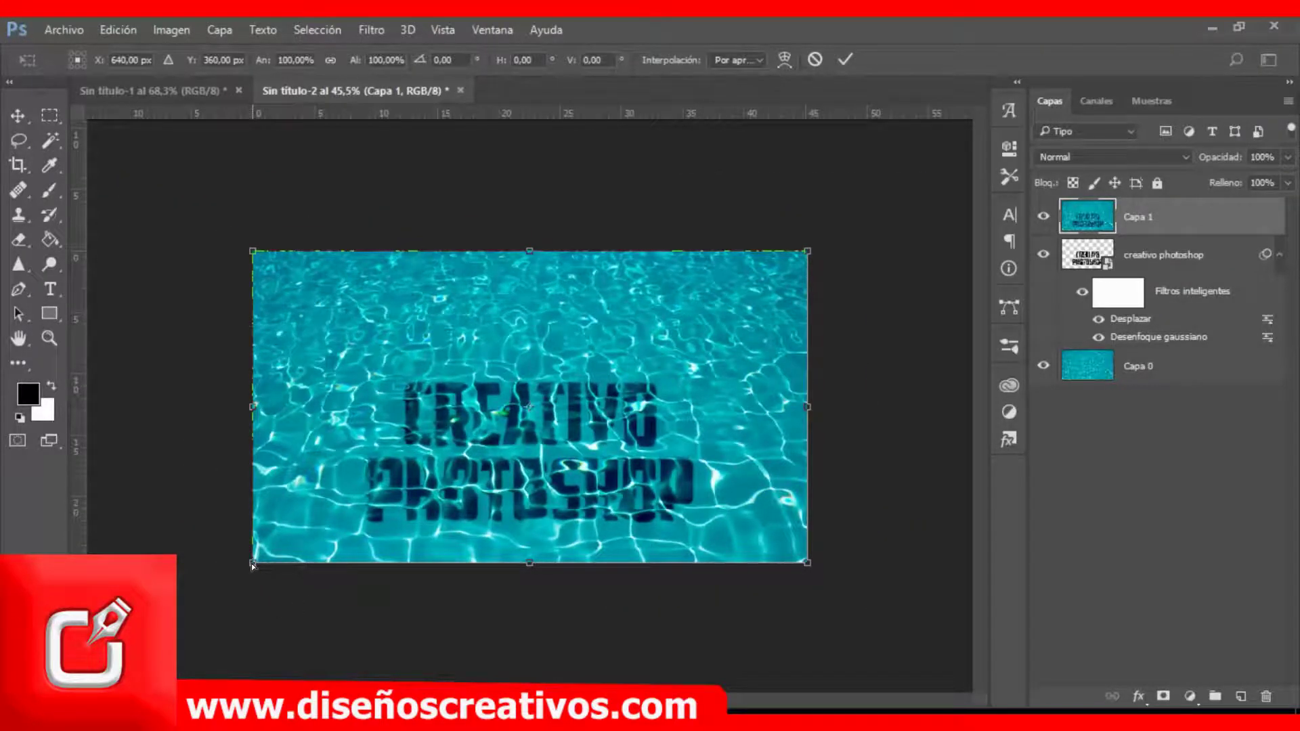
left_click_drag(250, 563, 151, 563)
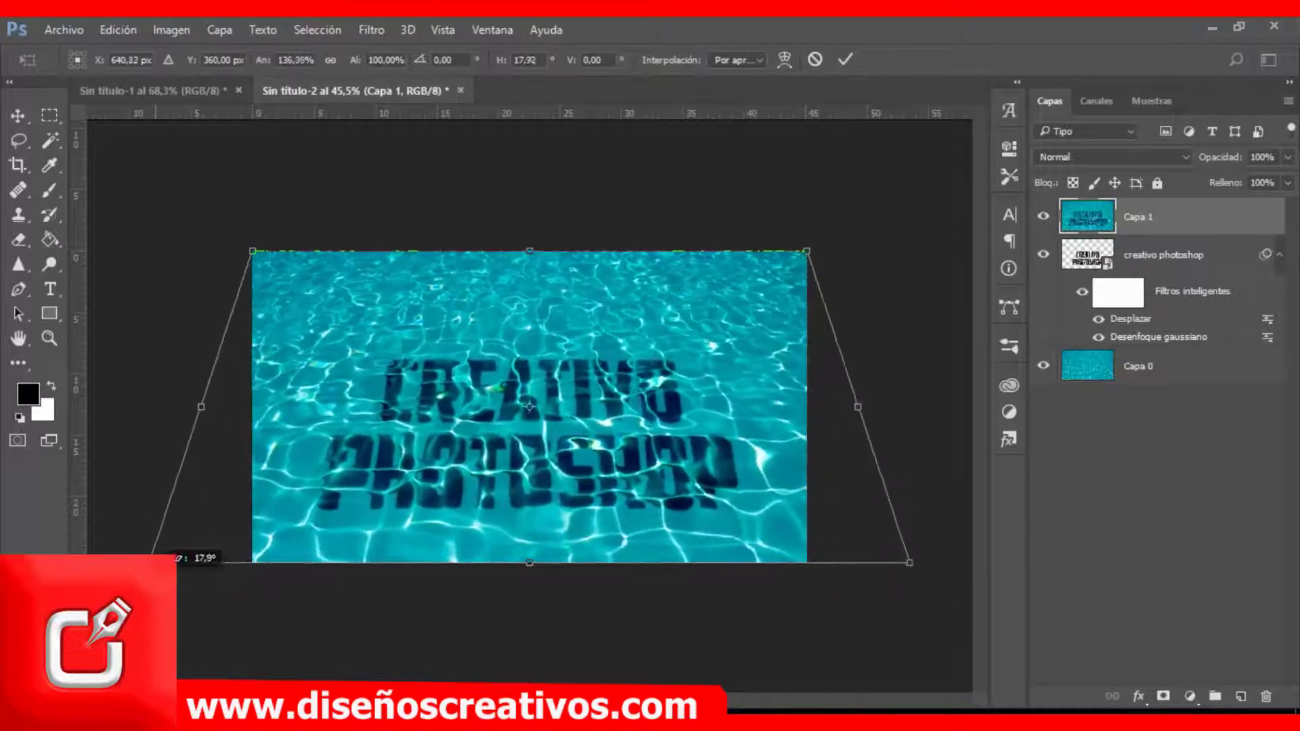
left_click_drag(150, 562, 85, 562)
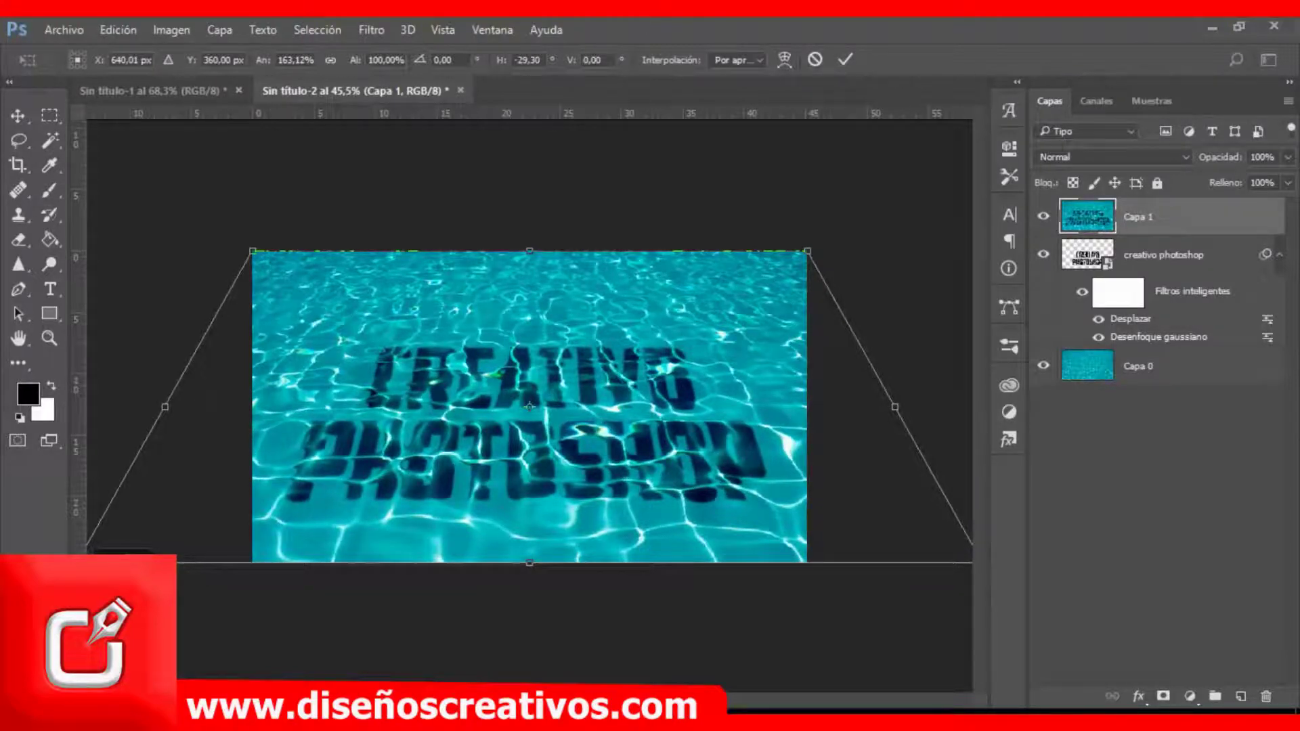
Step: Commit the perspective transform, review the result and hide Capa 1
left_click(845, 61)
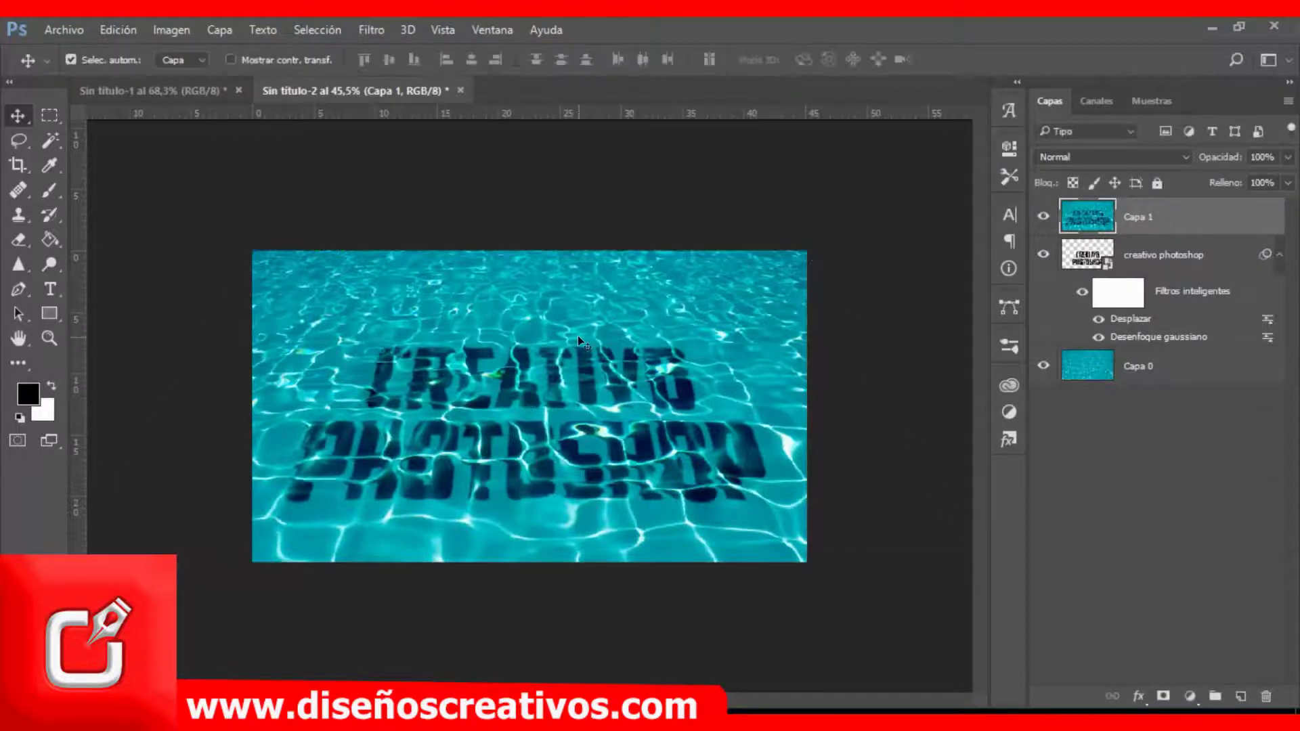
scroll(579, 335, "up", 2)
scroll(578, 335, "up", 2)
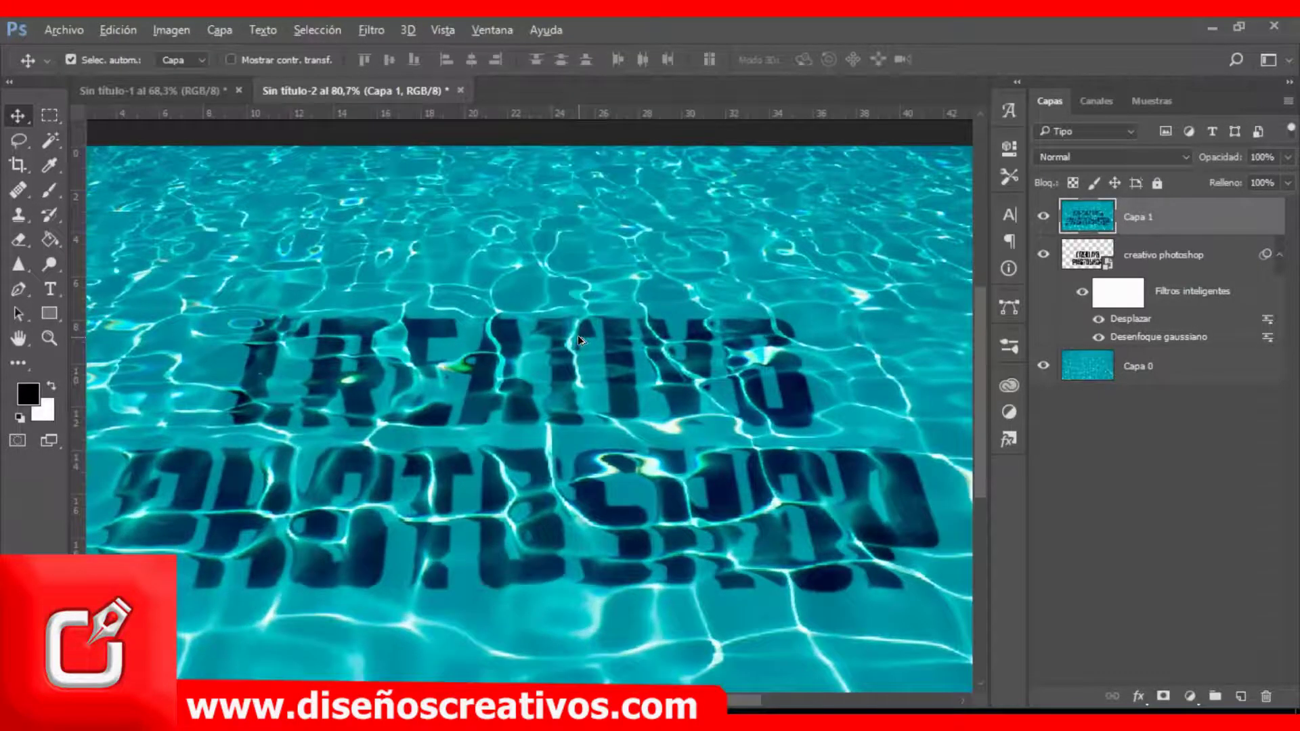
scroll(578, 335, "up", 1)
scroll(578, 335, "down", 1)
scroll(578, 335, "down", 1)
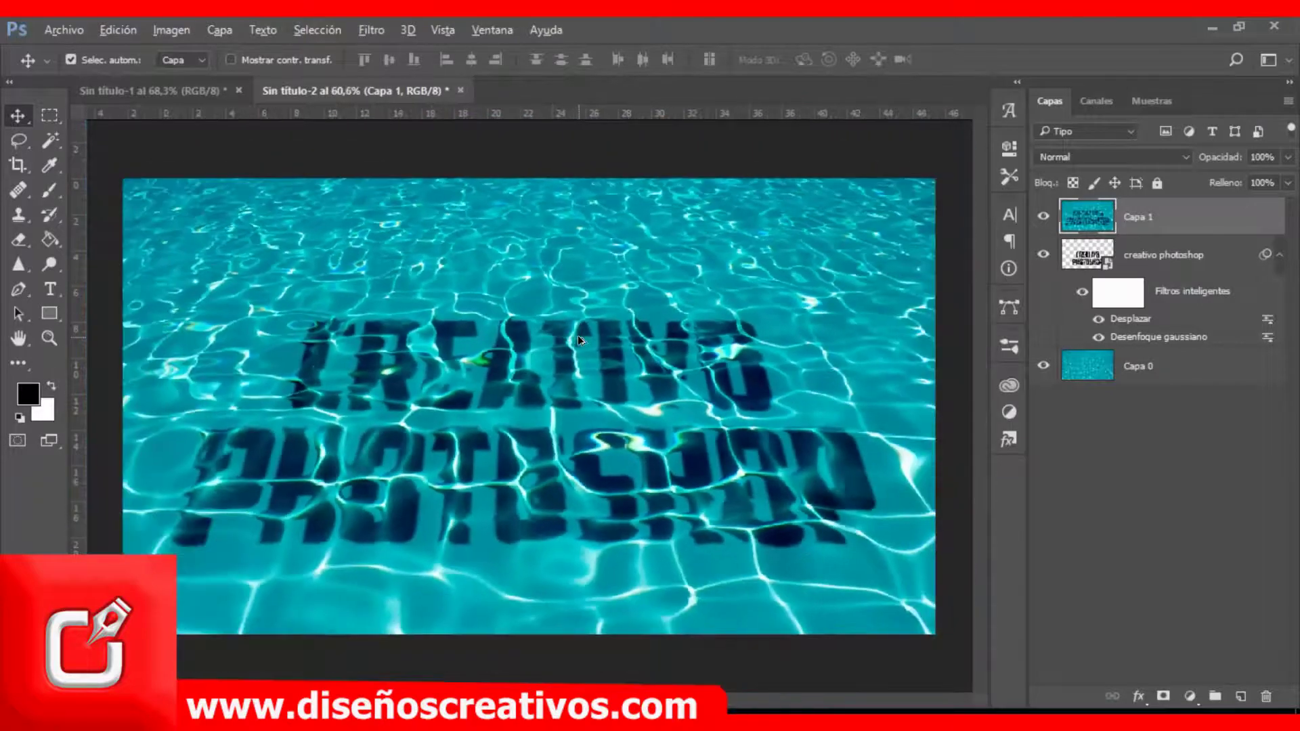
scroll(578, 336, "down", 1)
scroll(579, 337, "up", 1)
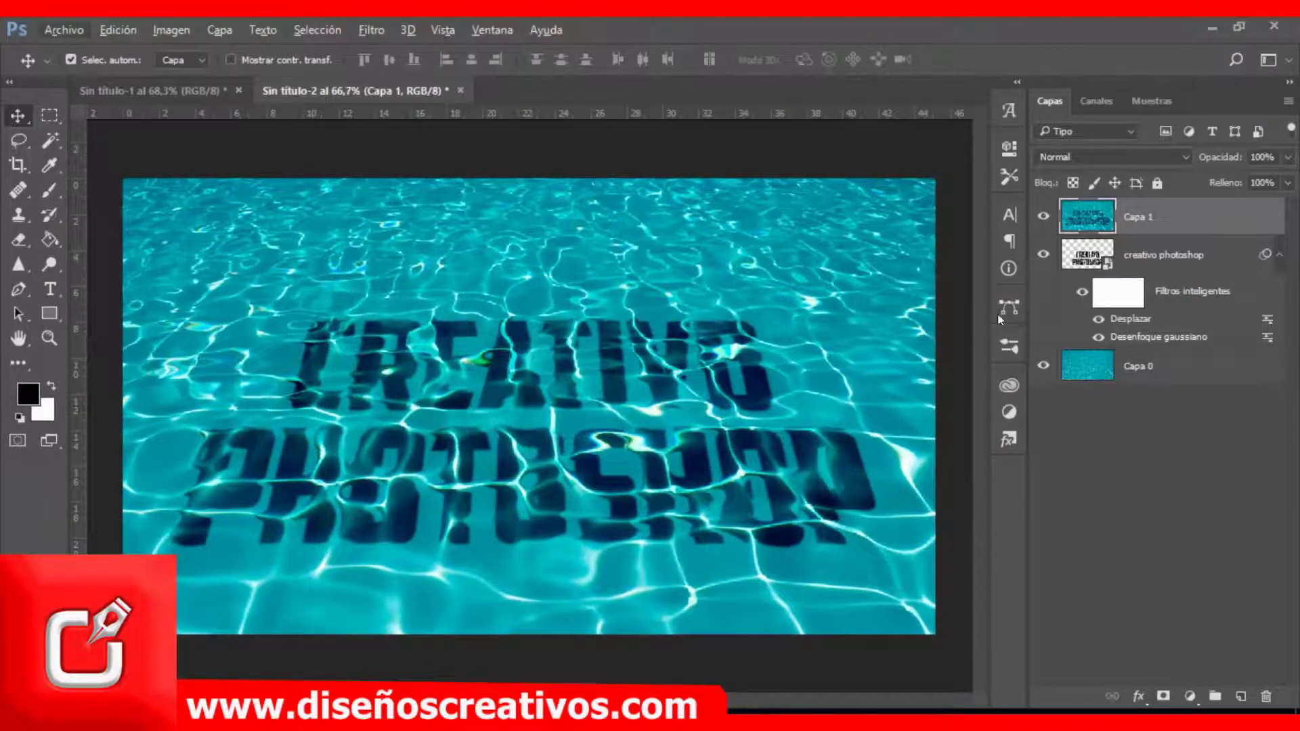
left_click(1044, 216)
Step: Hide Capa 1 and open the creativo photoshop smart object as creativo photoshop.psb
left_click(1042, 216)
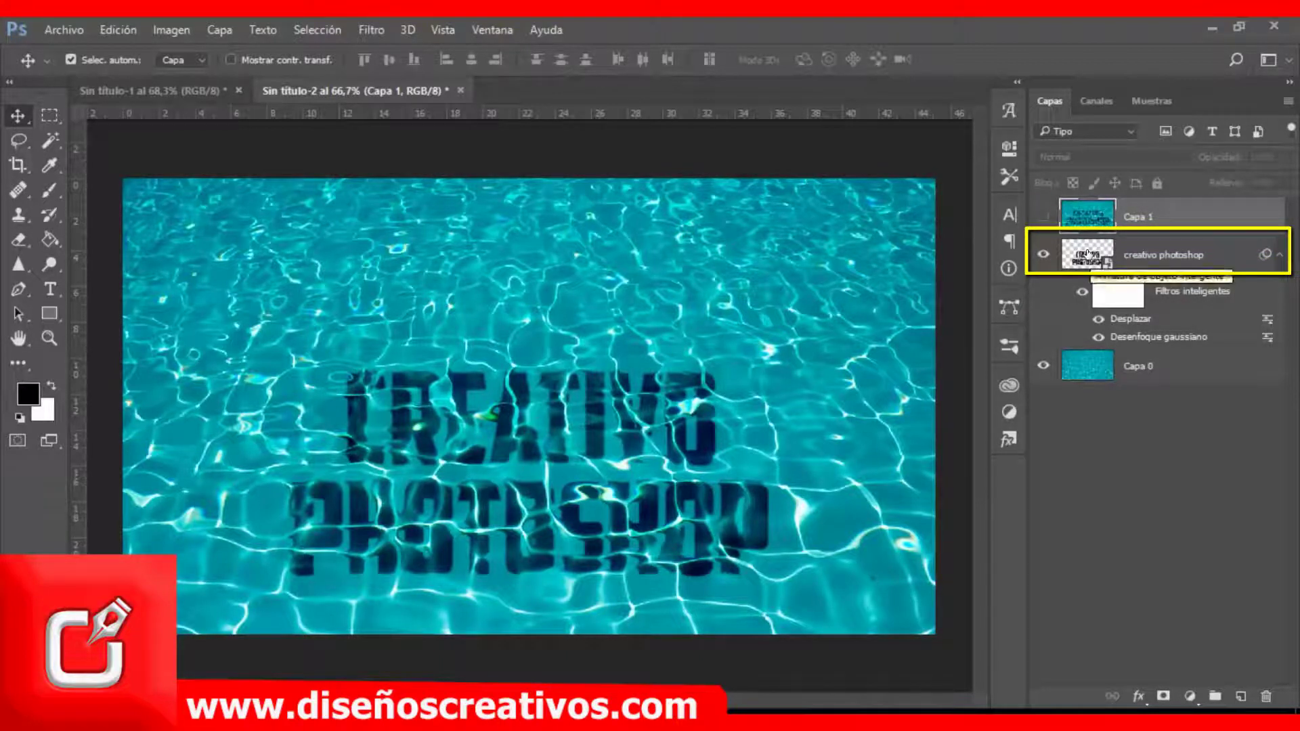
left_click(1087, 256)
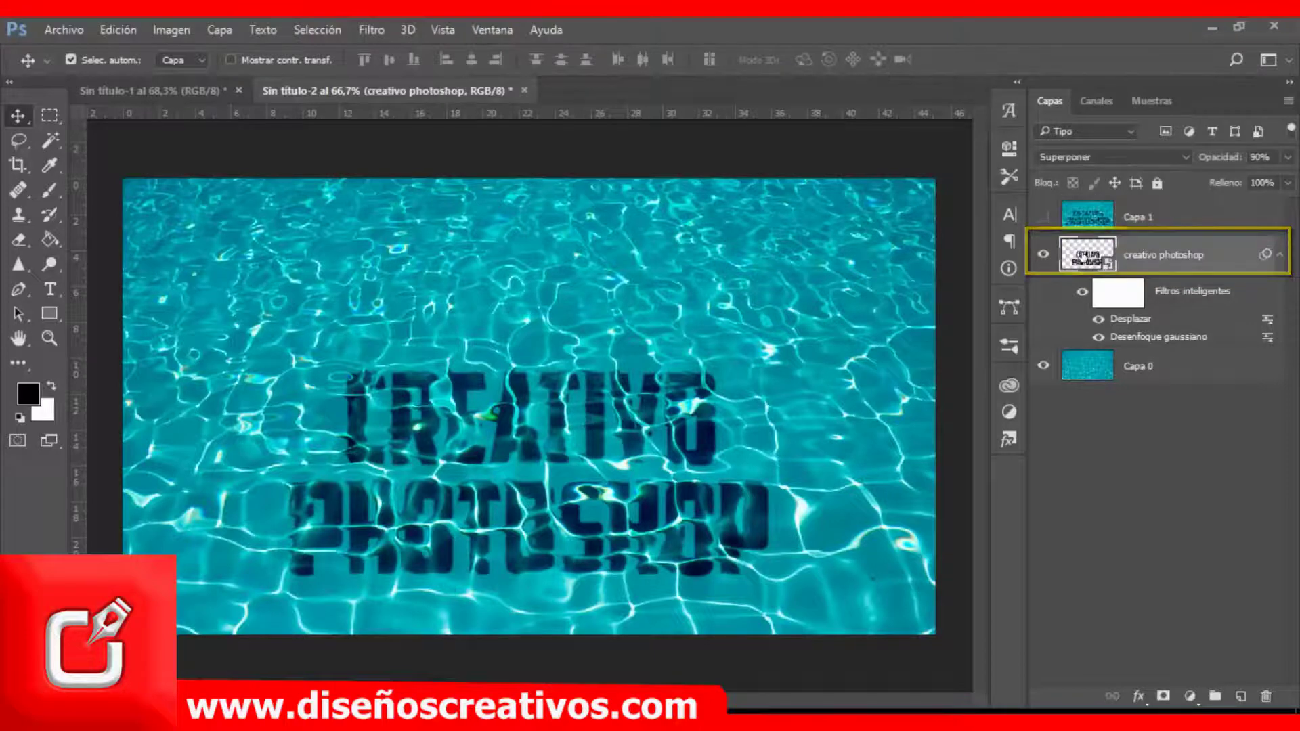
double_click(1087, 254)
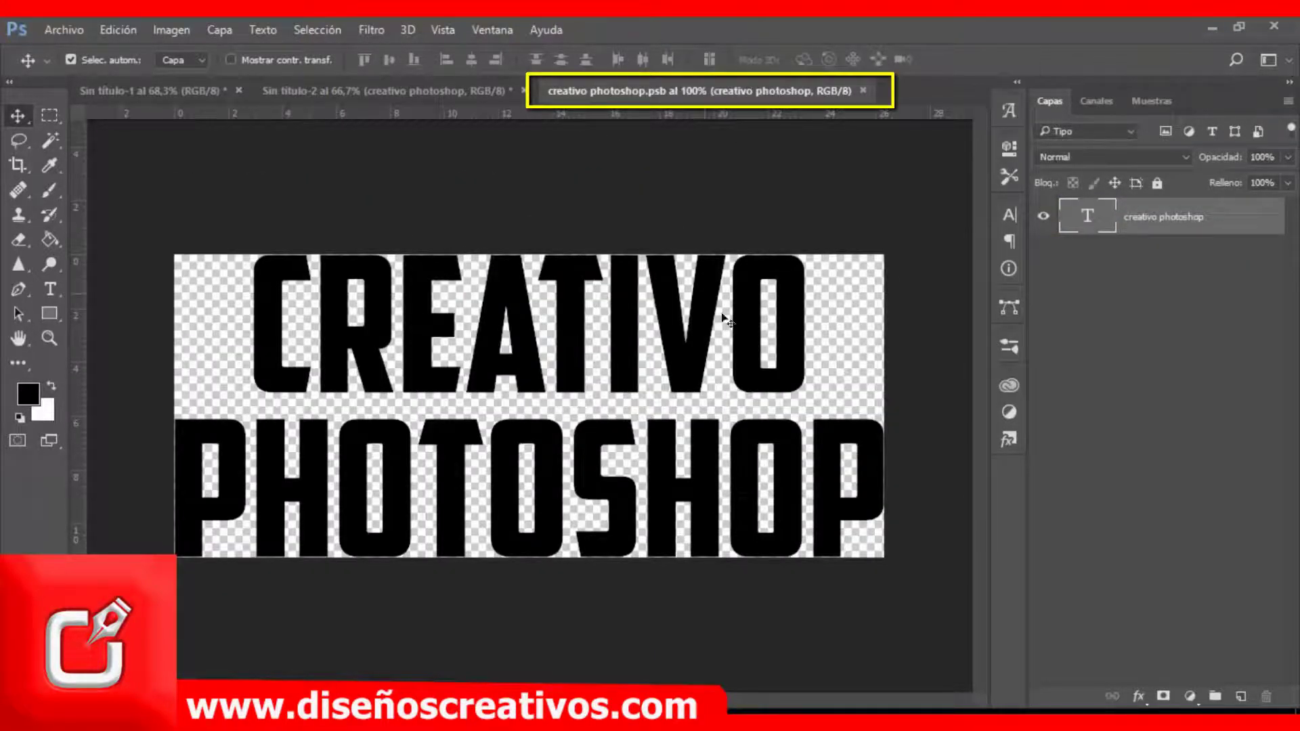
Step: Retype the text as TEXTO EN EL AGUA, then close the .psb and save the changes
double_click(1087, 215)
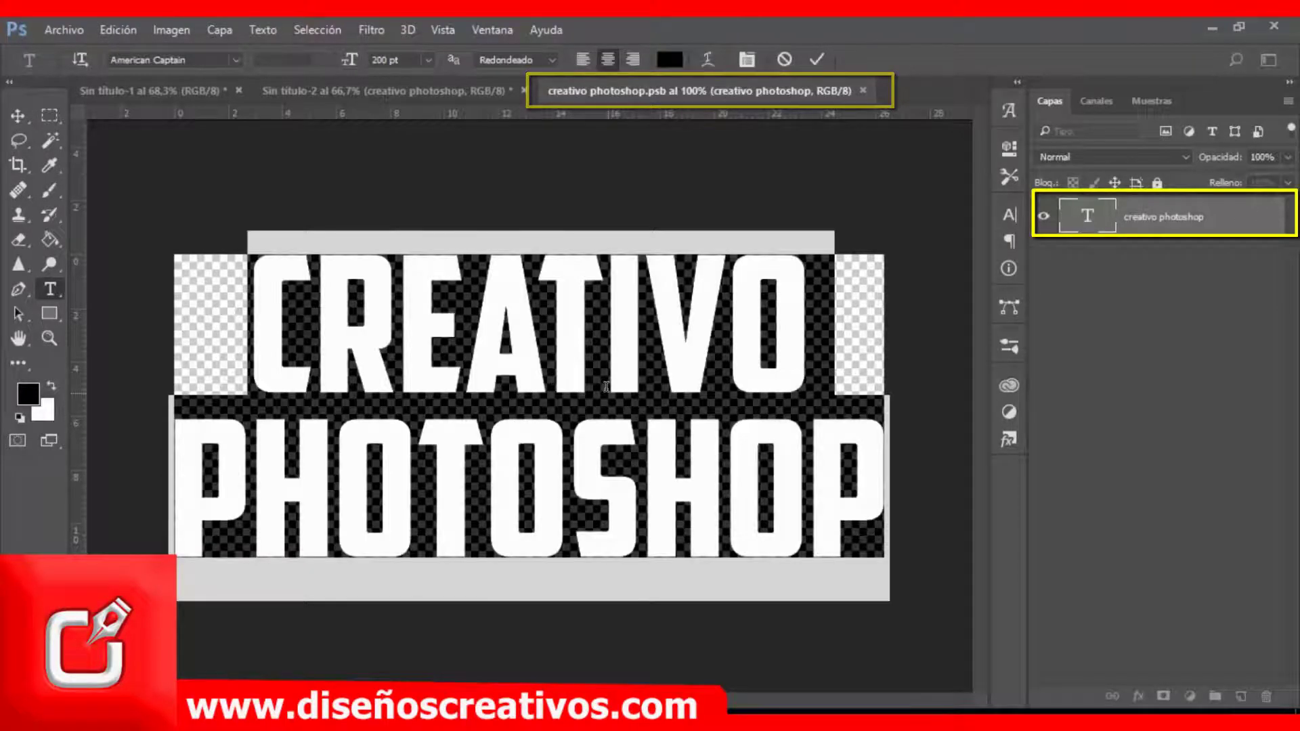
type("texto")
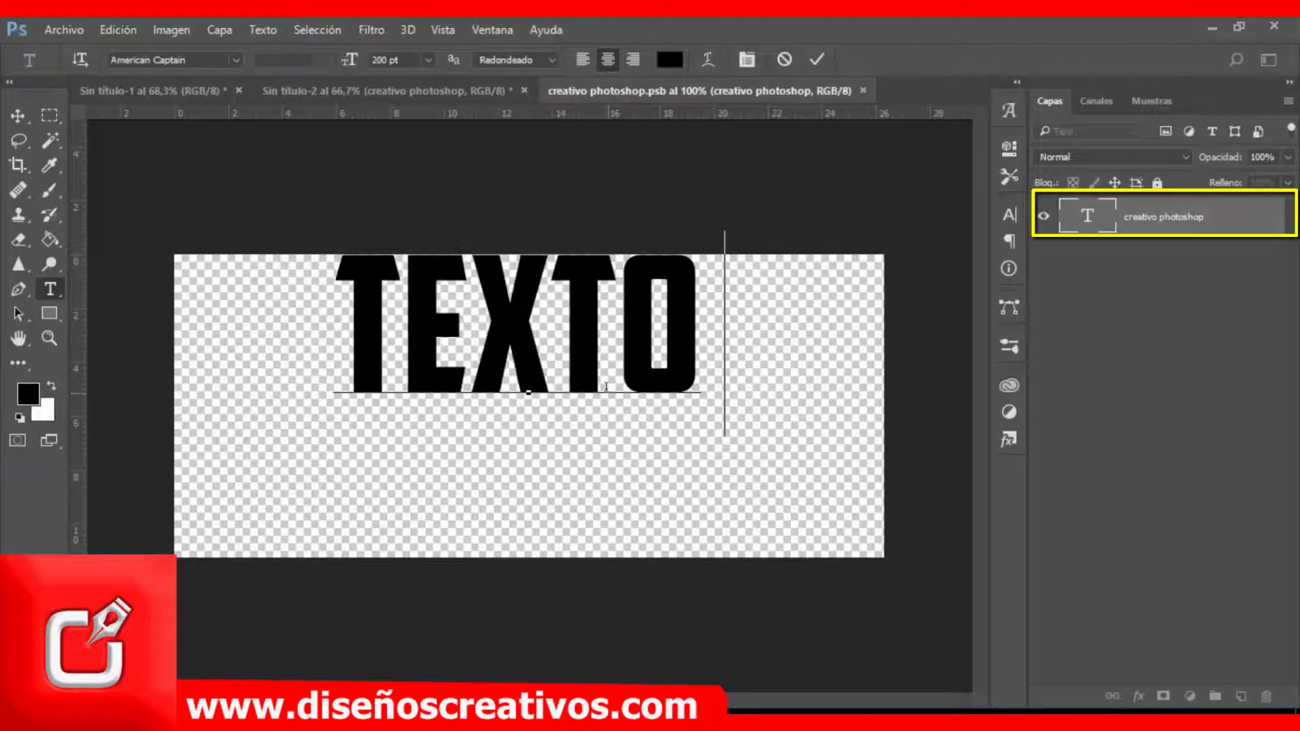
type(" en")
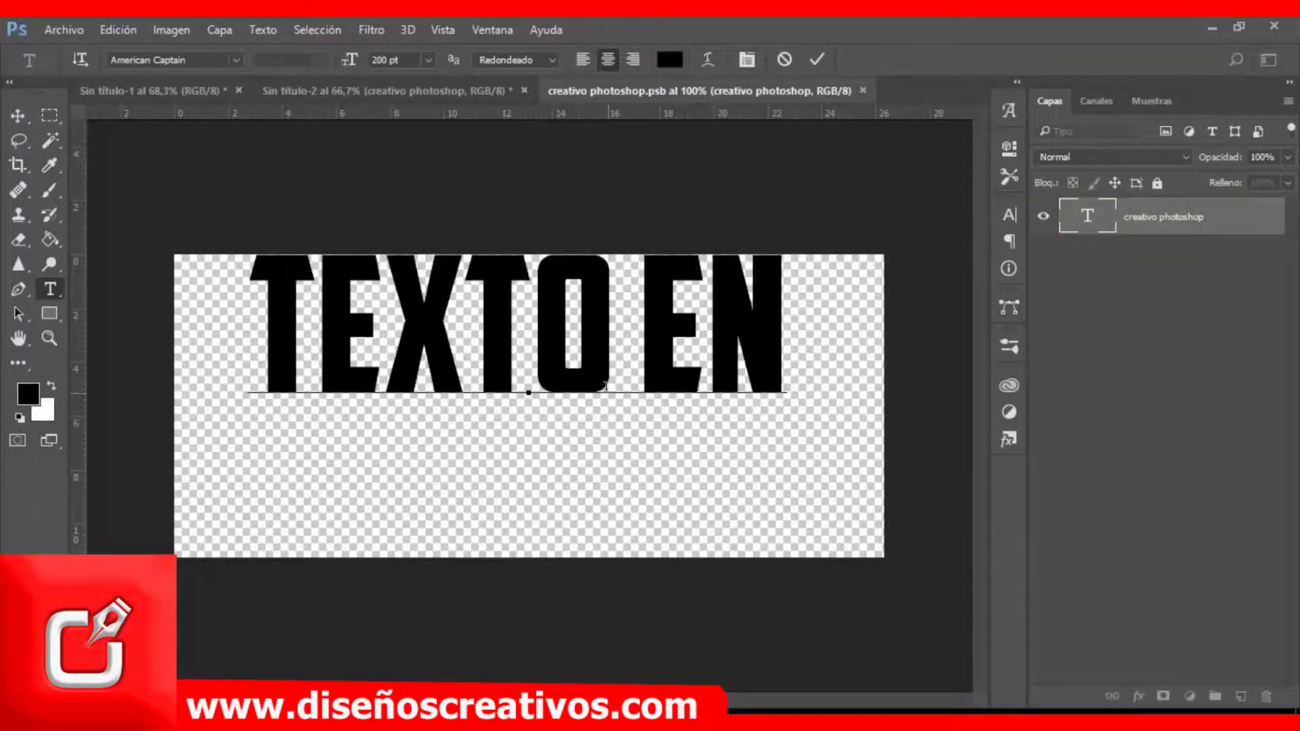
type("el agua")
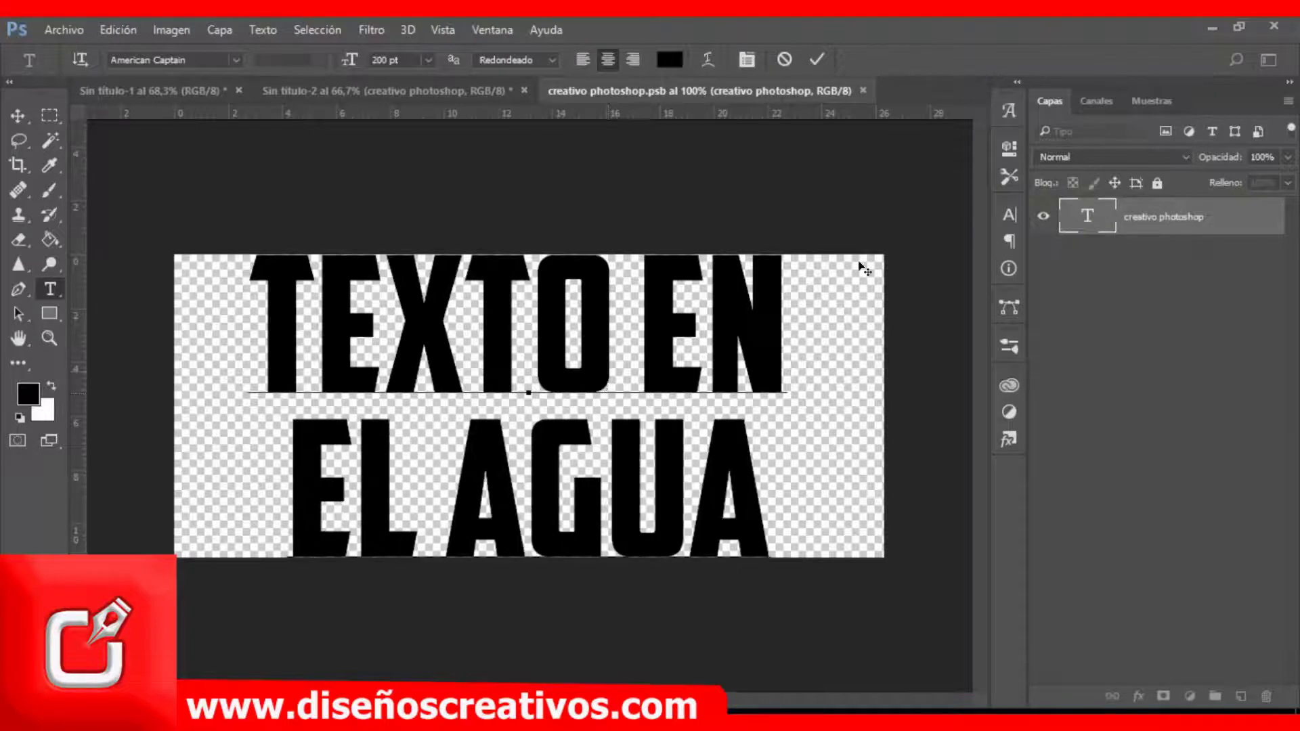
left_click(817, 60)
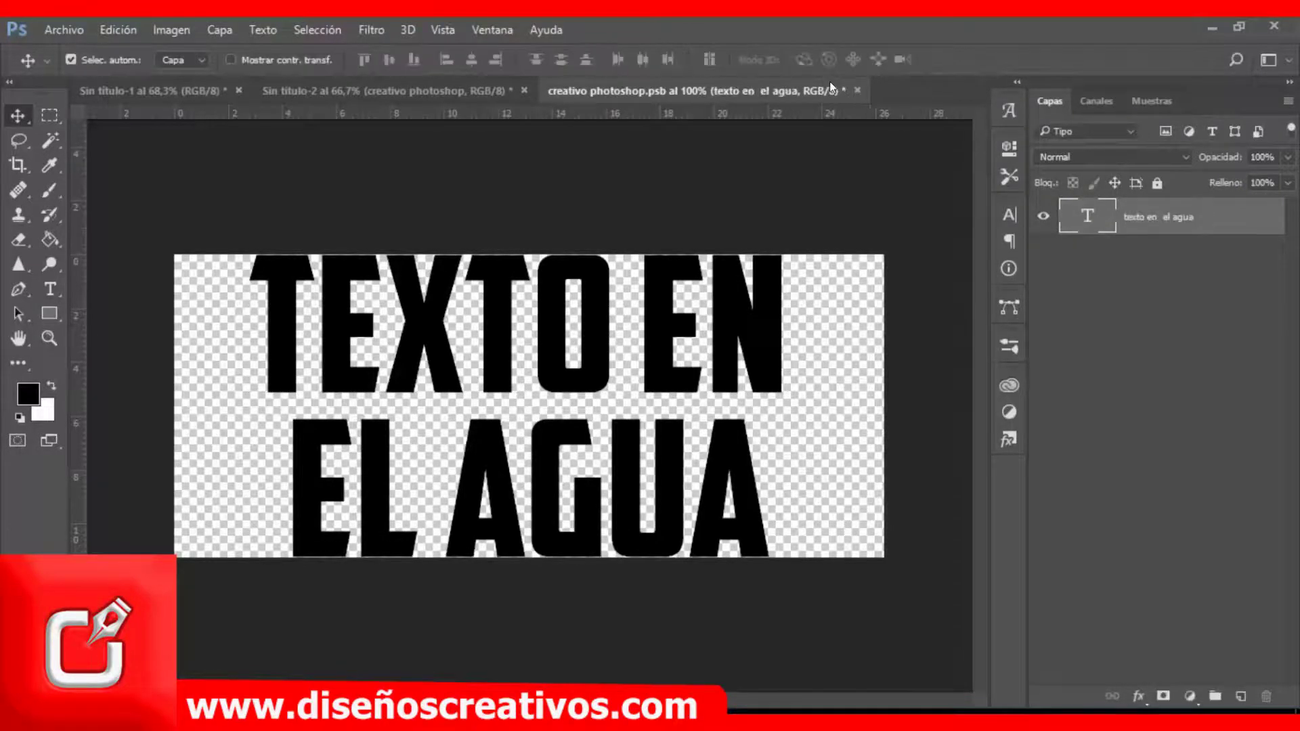
left_click(856, 89)
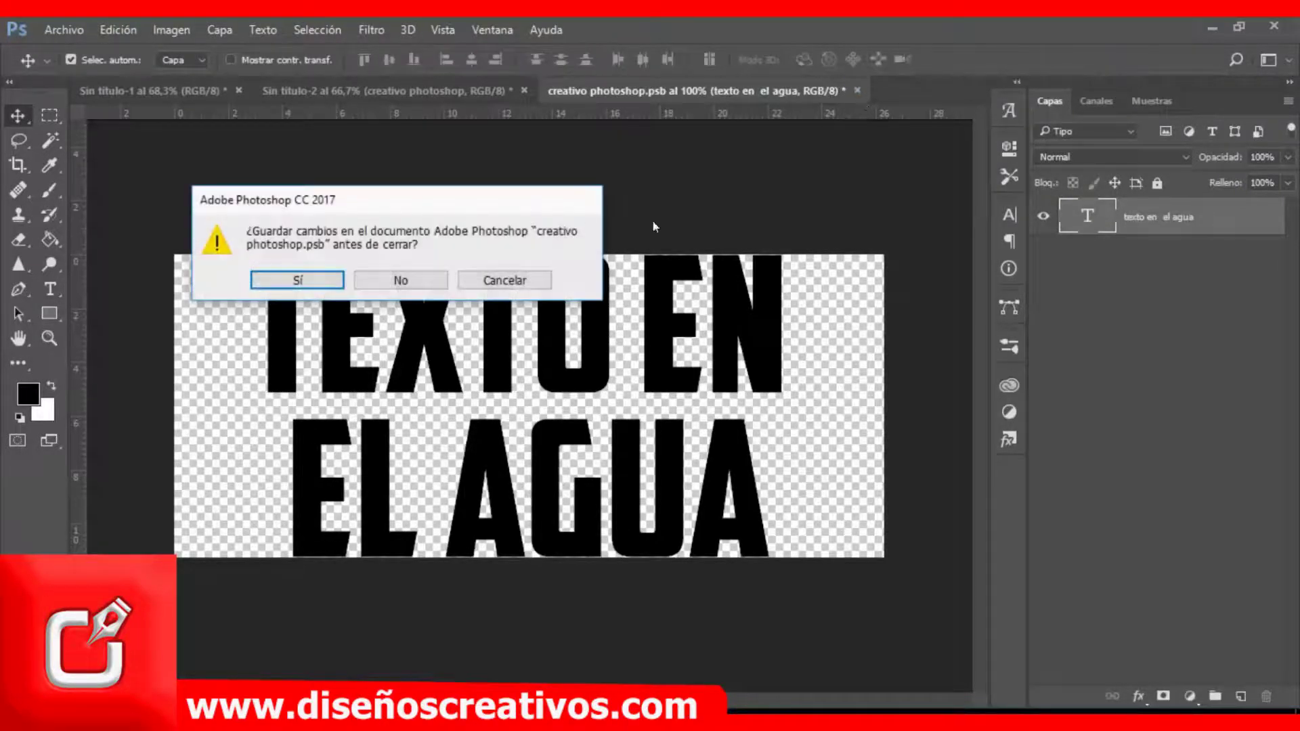
left_click(303, 283)
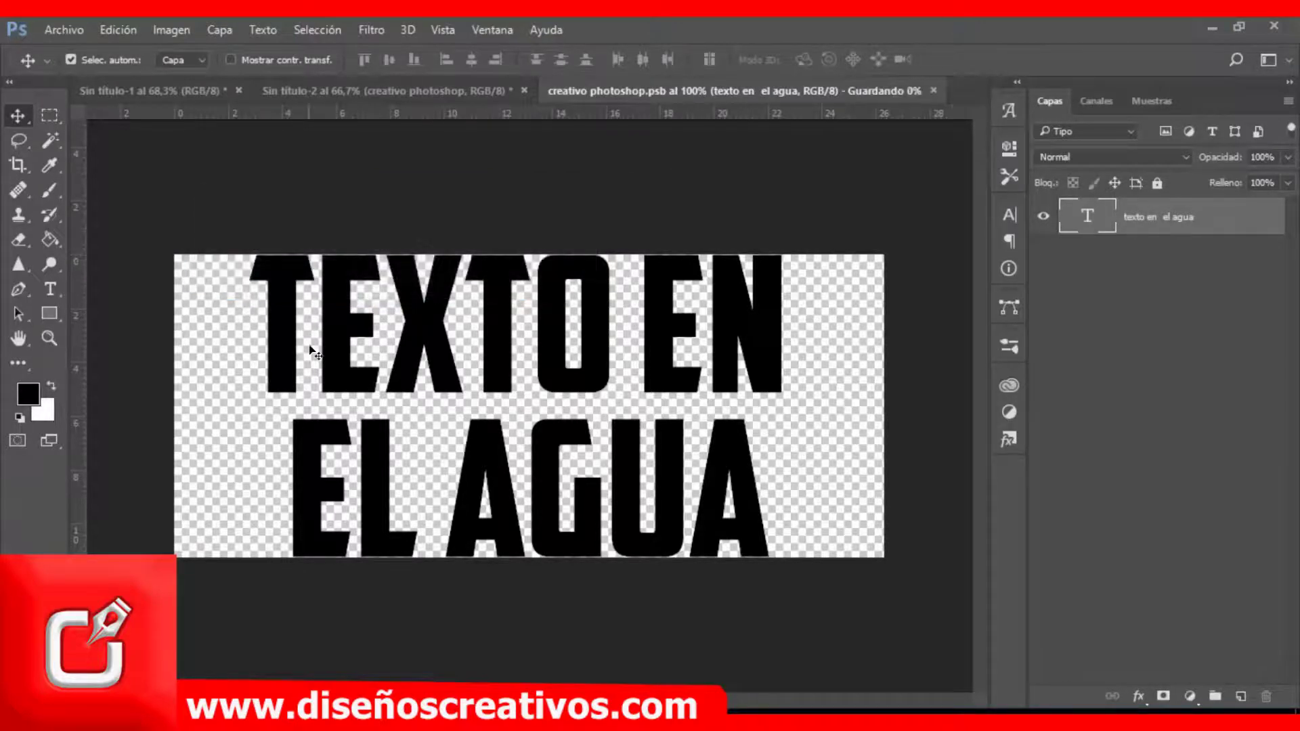